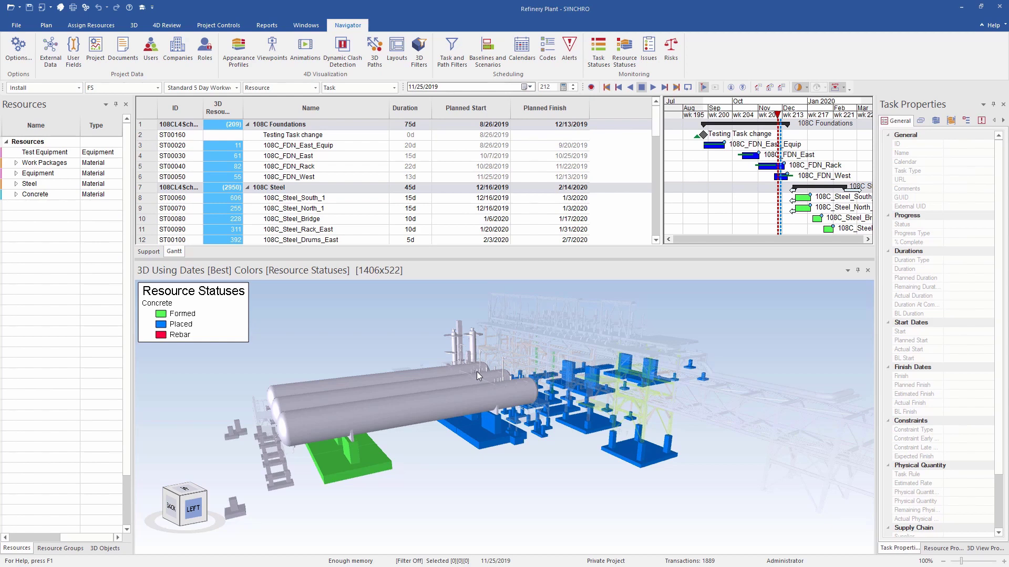
# Step: Select a foundation mat and show its Concrete status history: Formed, Rebar, Placed
pyautogui.click(481, 441)
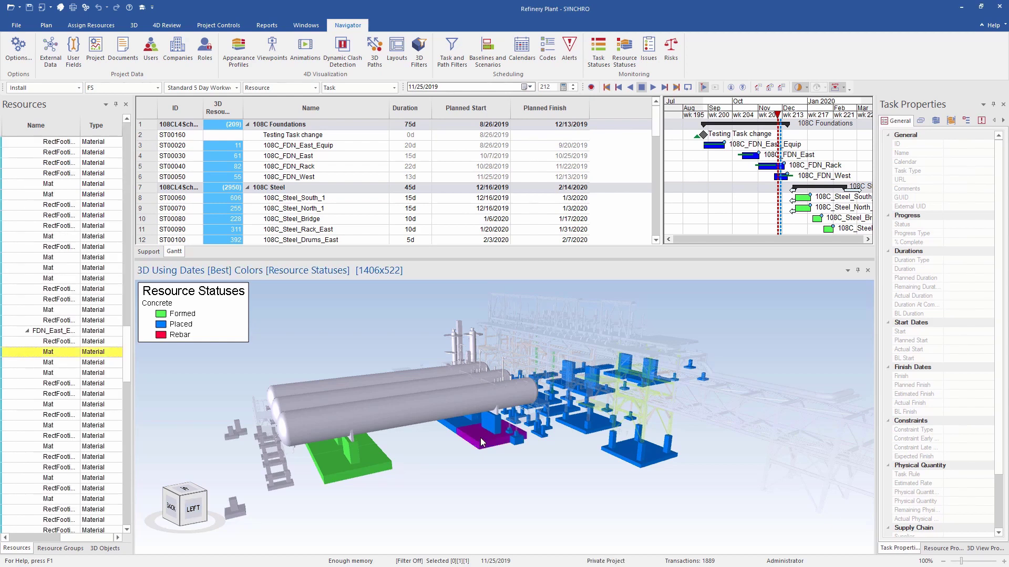
pyautogui.click(933, 549)
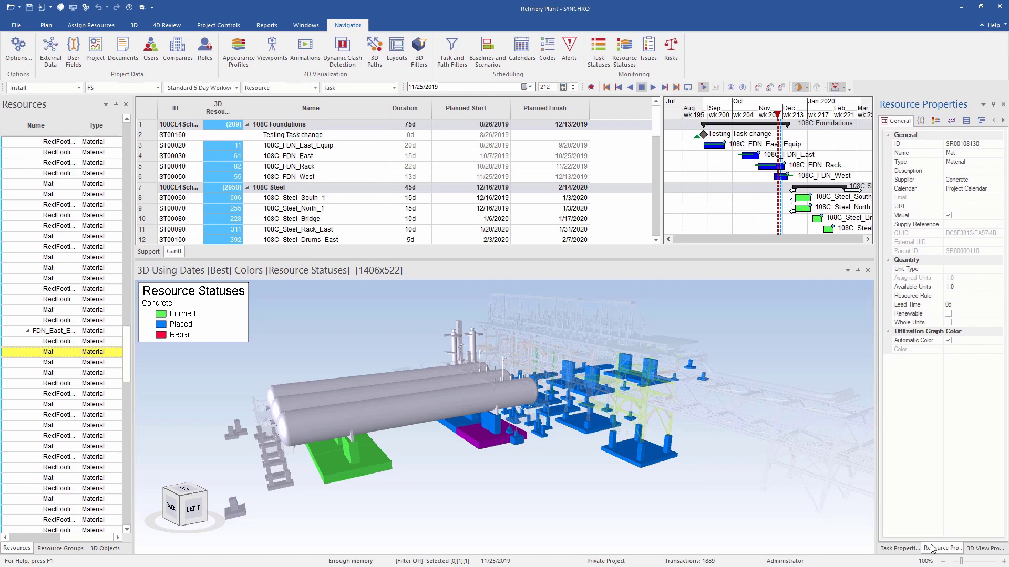
pyautogui.click(935, 122)
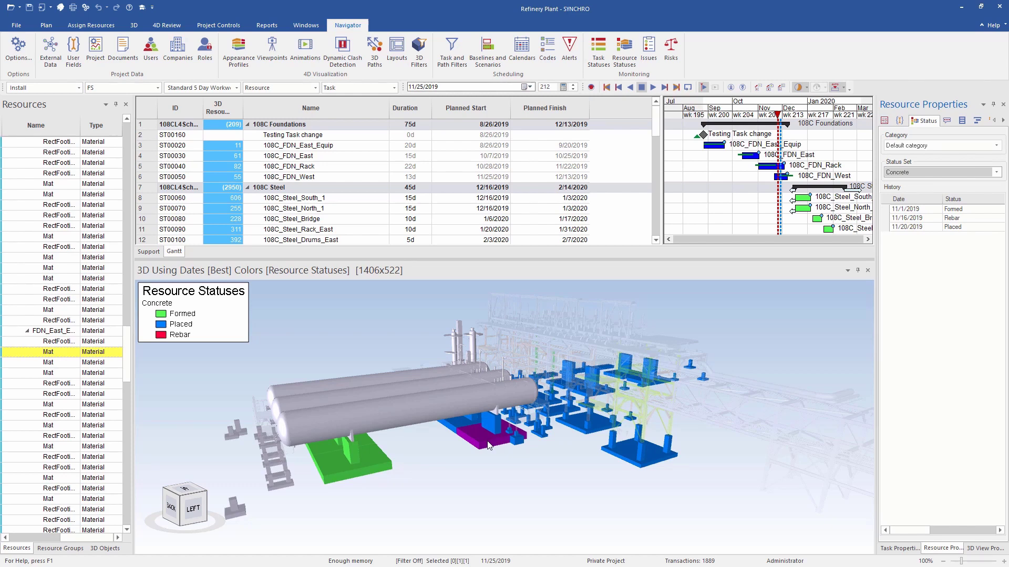
# Step: Start a Microsoft Excel export saved as Refinery Plant
pyautogui.click(16, 24)
pyautogui.moveTo(42, 183)
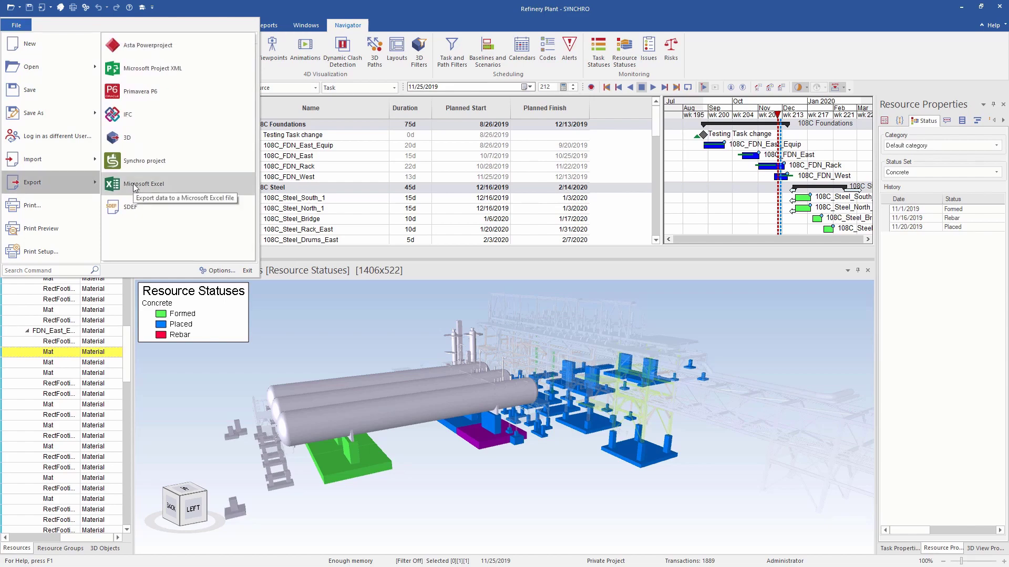
pyautogui.click(135, 184)
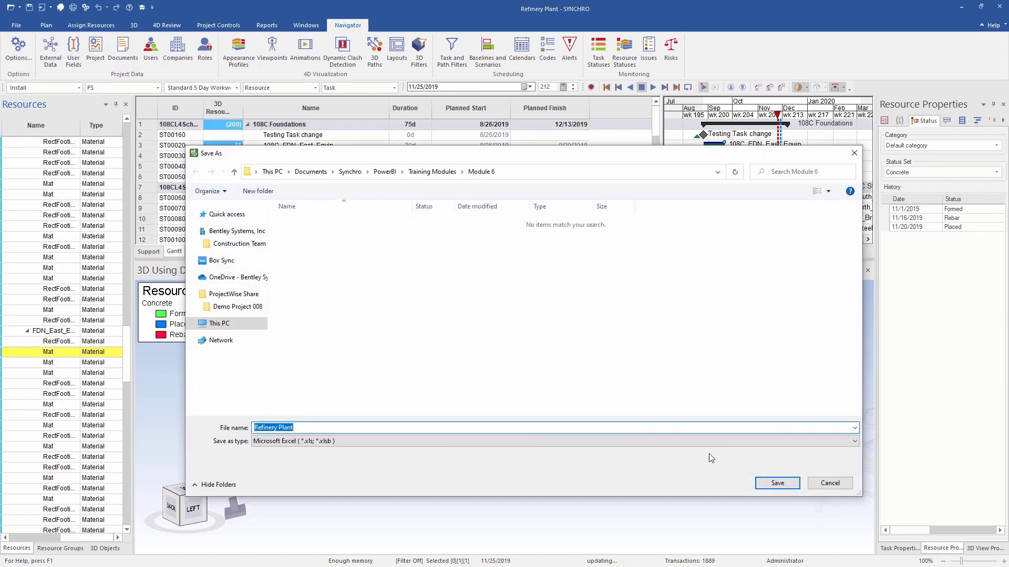
pyautogui.click(776, 482)
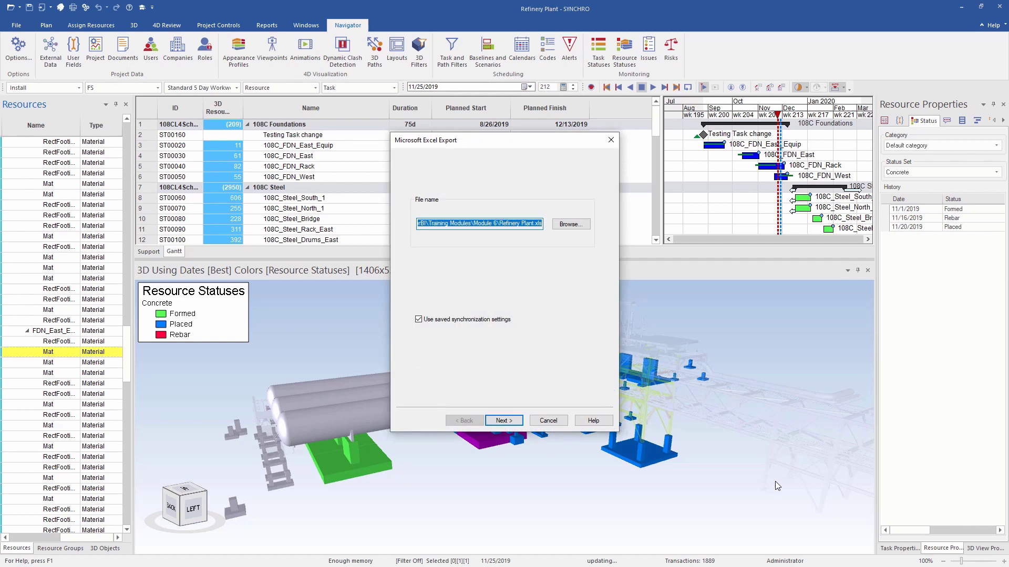
pyautogui.click(512, 421)
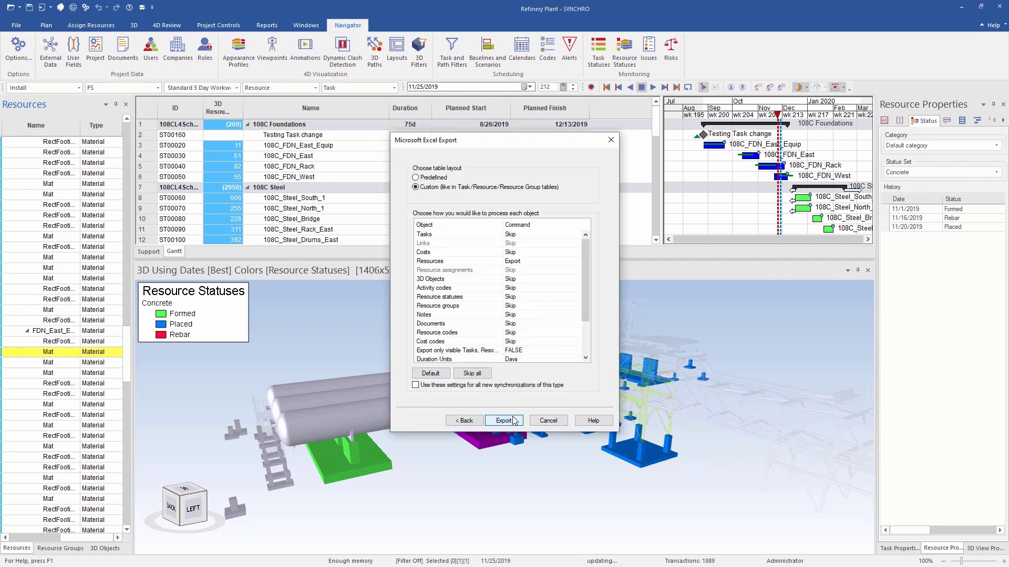
# Step: Skip all object types except Tasks, Resources and Resource statuses, and keep these settings
pyautogui.click(472, 374)
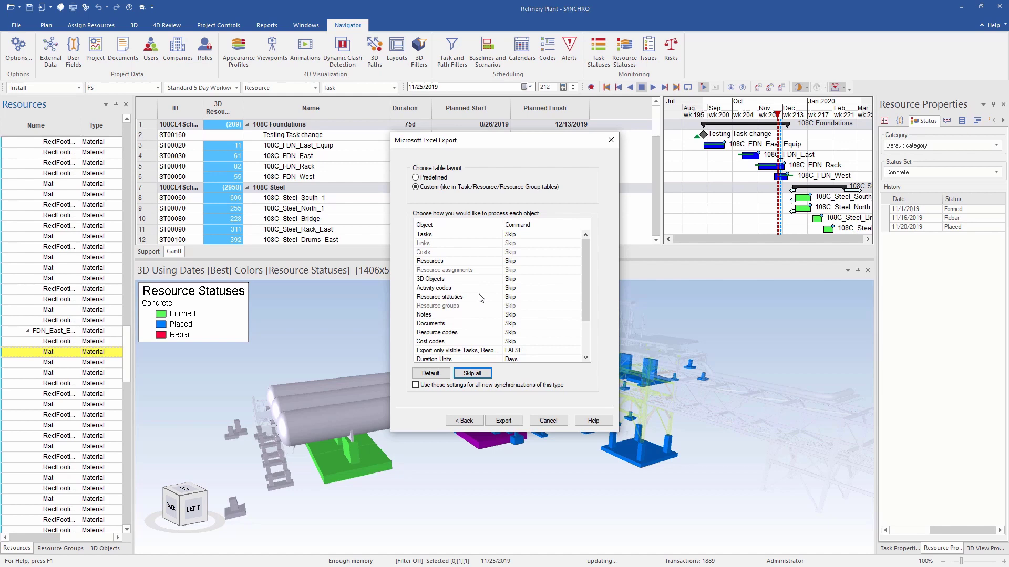
pyautogui.click(575, 298)
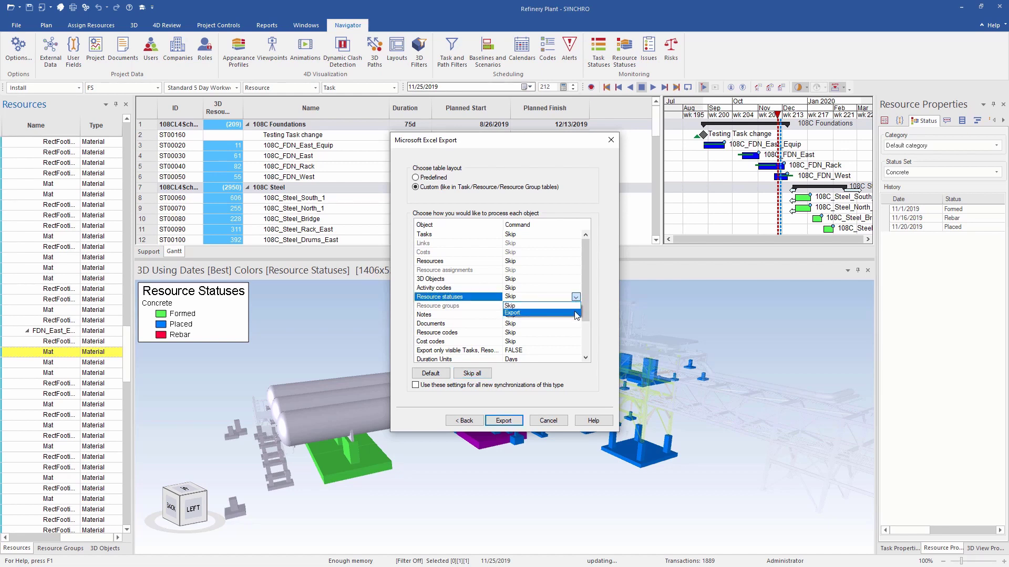
pyautogui.click(576, 313)
pyautogui.click(576, 262)
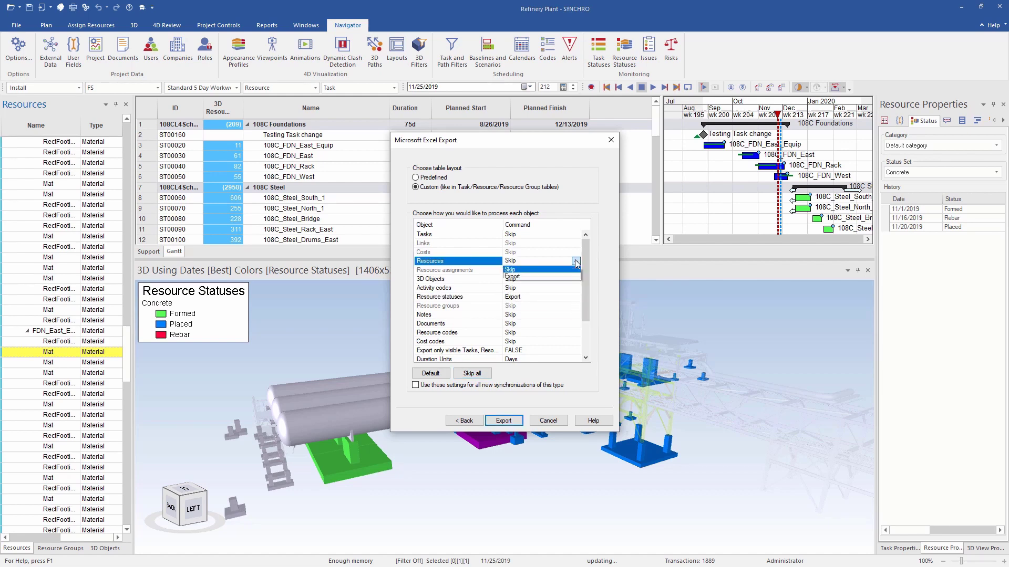
pyautogui.click(575, 277)
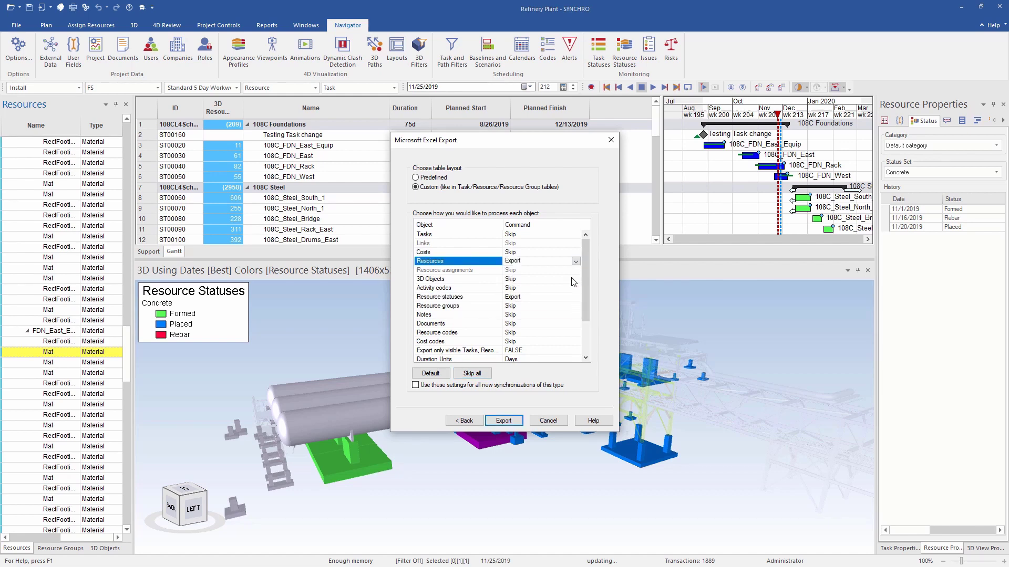
pyautogui.click(575, 235)
pyautogui.click(574, 251)
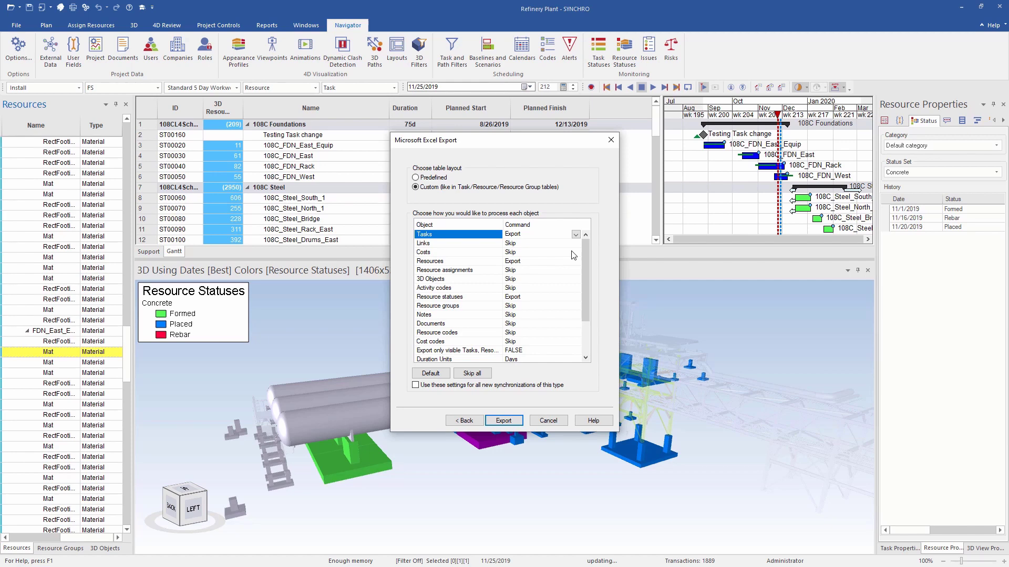
pyautogui.click(441, 387)
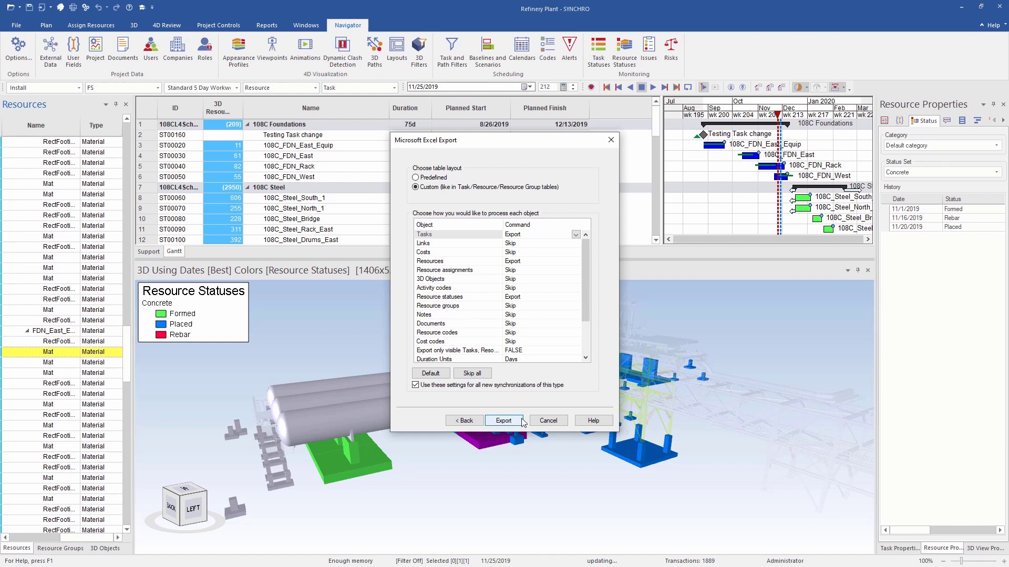
# Step: Close the export window, add SYN_Volume to the Resources columns, and widen the panel
pyautogui.click(545, 421)
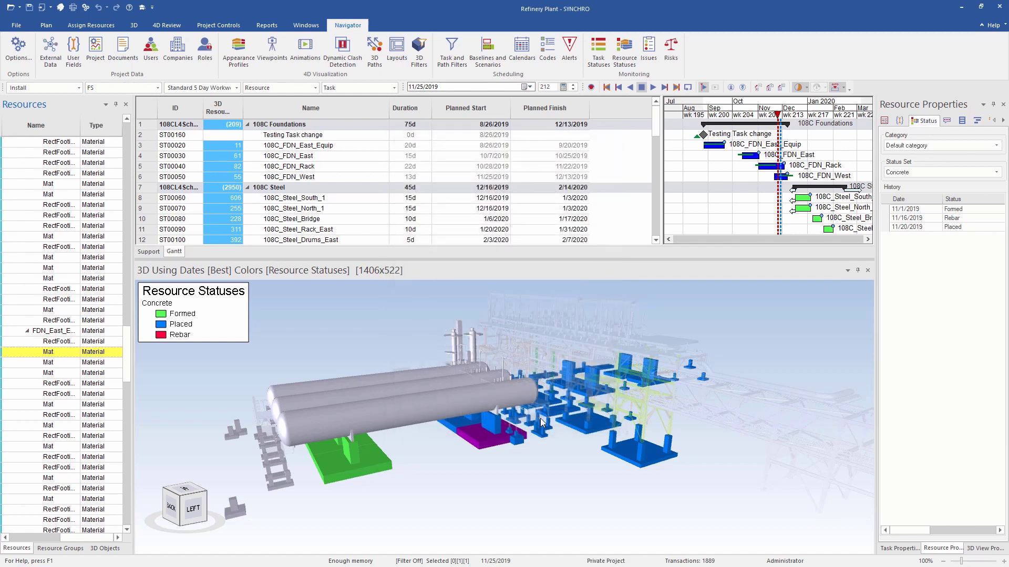
pyautogui.rightClick(47, 128)
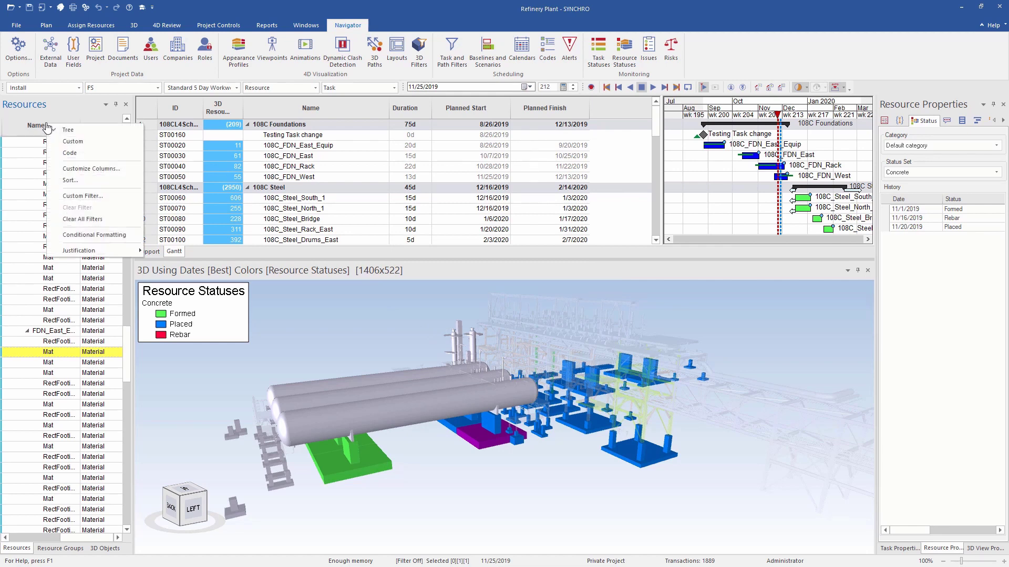
pyautogui.click(73, 169)
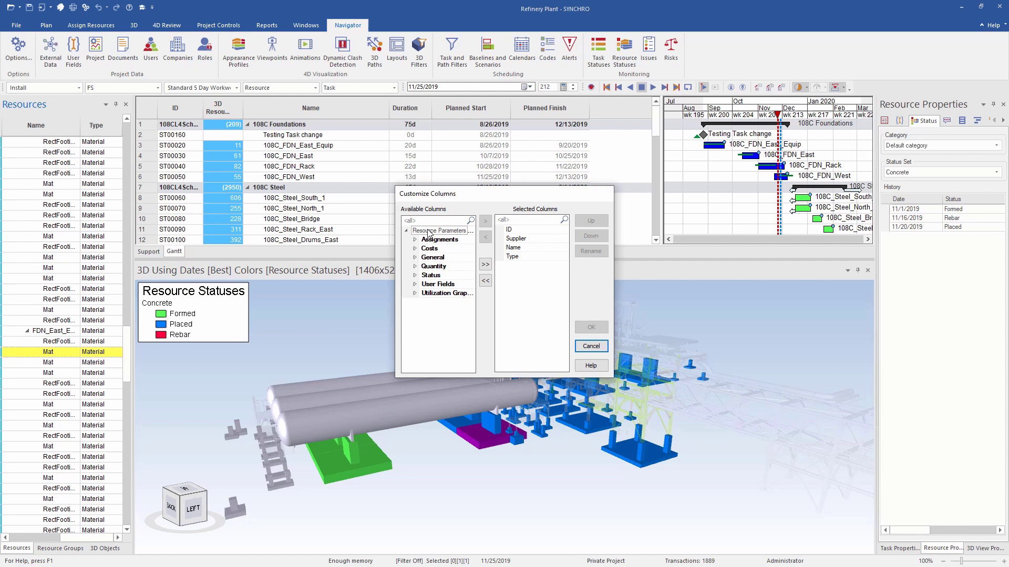
pyautogui.click(429, 221)
pyautogui.write('syn')
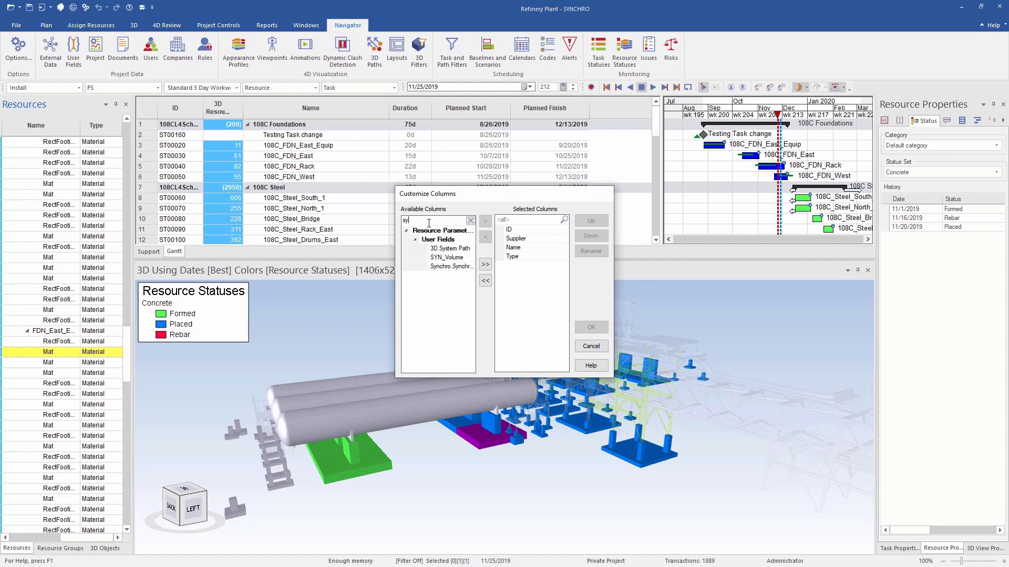
pyautogui.doubleClick(443, 249)
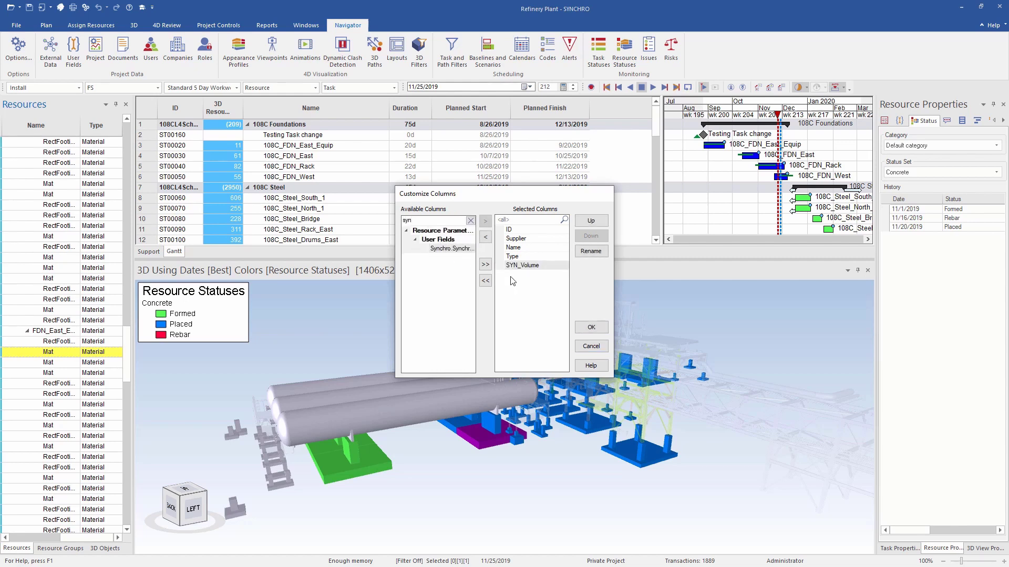
pyautogui.click(591, 327)
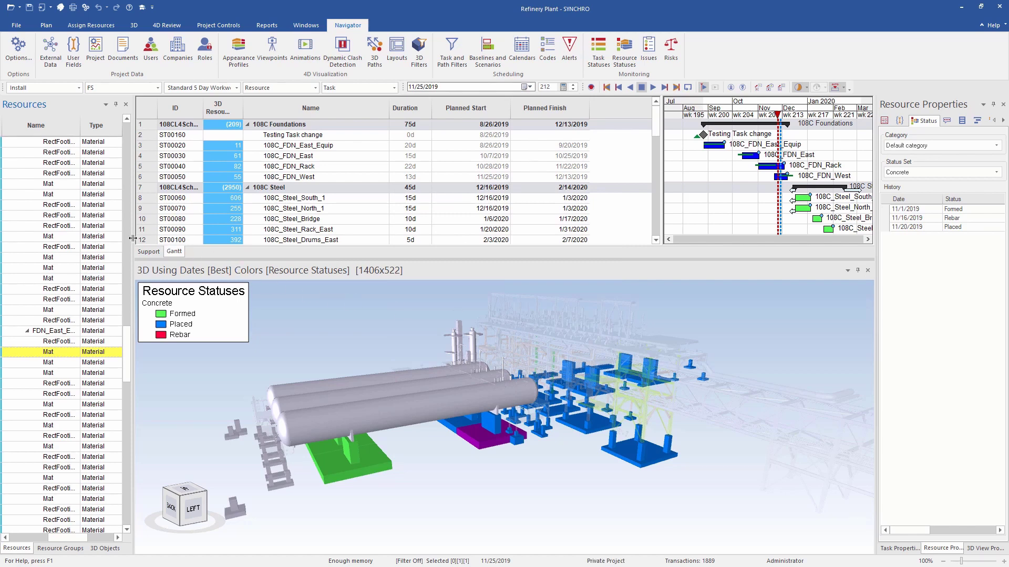
pyautogui.moveTo(132, 236); pyautogui.dragTo(289, 233)
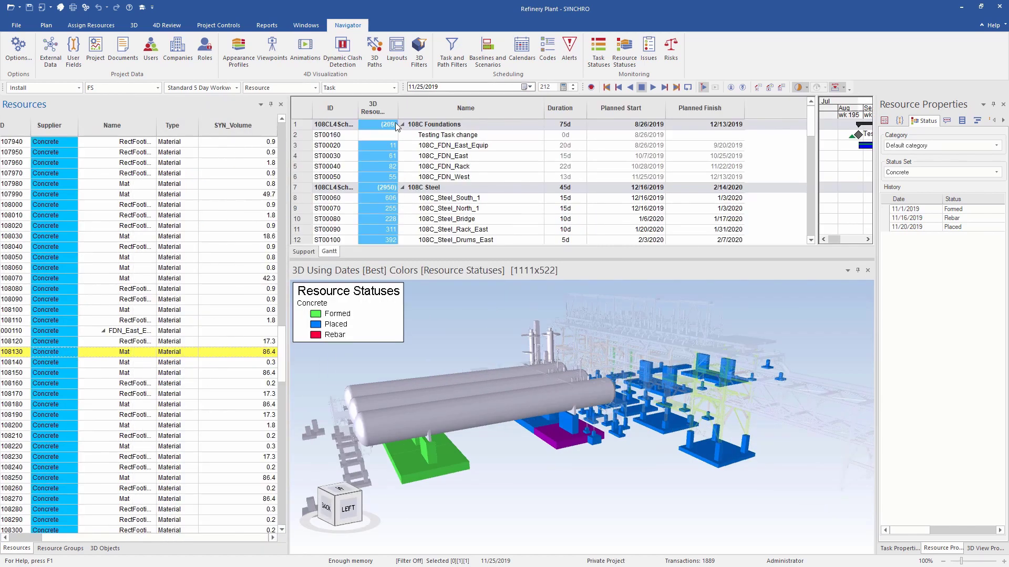
# Step: Add the SYN_Volume column to the task grid via a 'syn' column search
pyautogui.rightClick(431, 114)
pyautogui.click(465, 156)
pyautogui.click(444, 221)
pyautogui.write('syn')
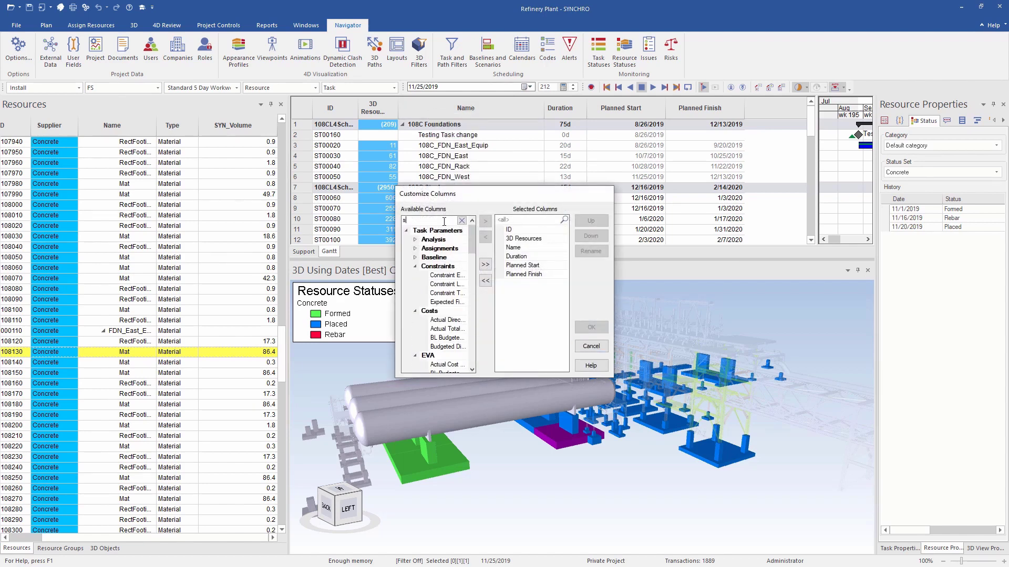
pyautogui.doubleClick(444, 276)
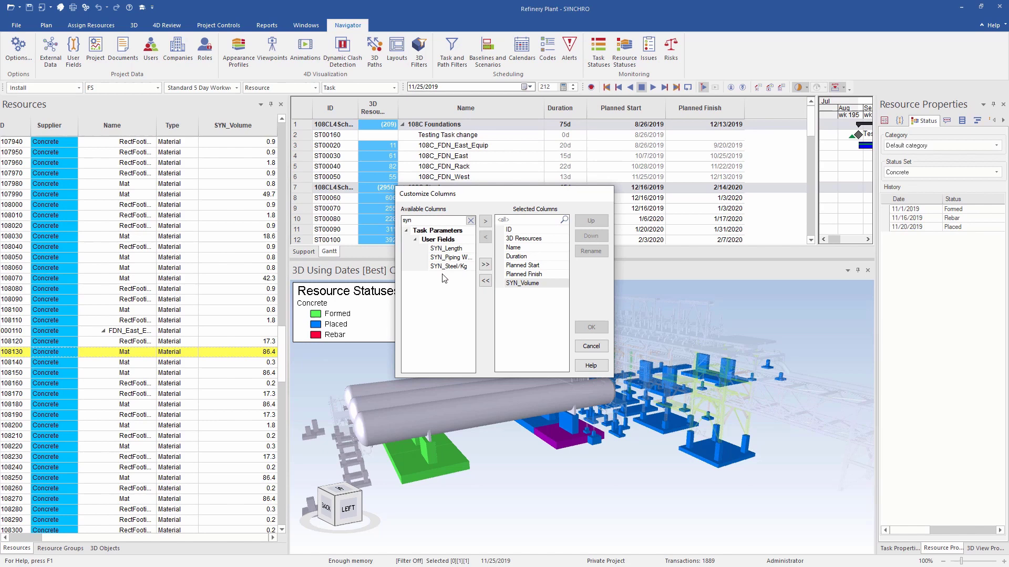
pyautogui.click(591, 328)
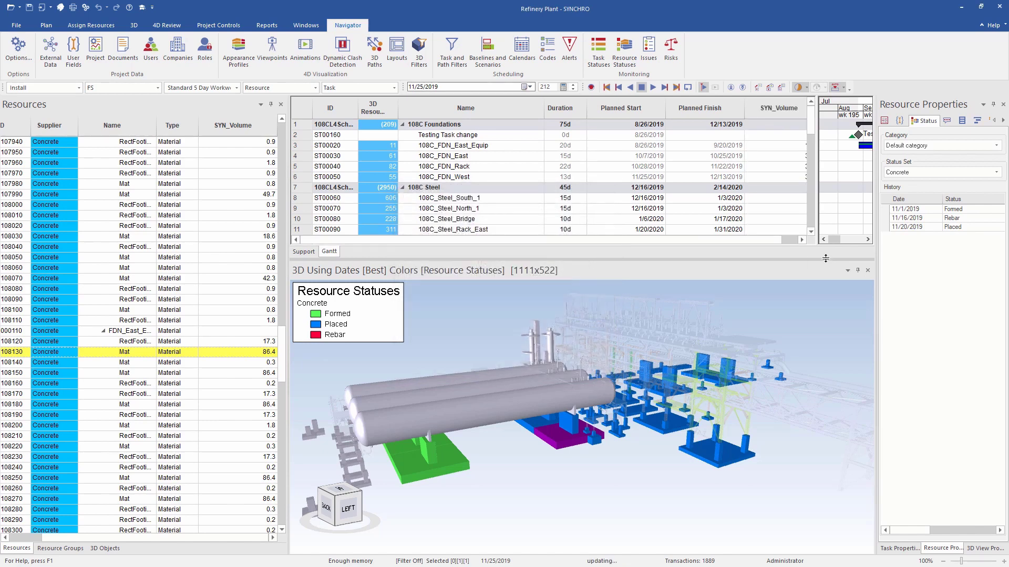
pyautogui.moveTo(770, 241); pyautogui.dragTo(792, 243)
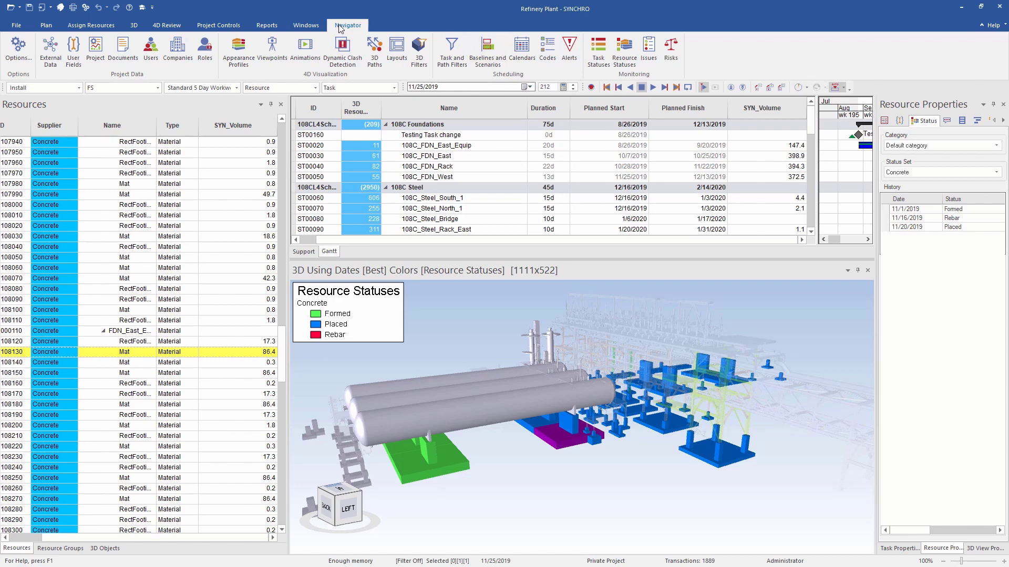
# Step: Create a new layout named 'Power BI_Resrouce Status' in the Layouts list
pyautogui.click(398, 59)
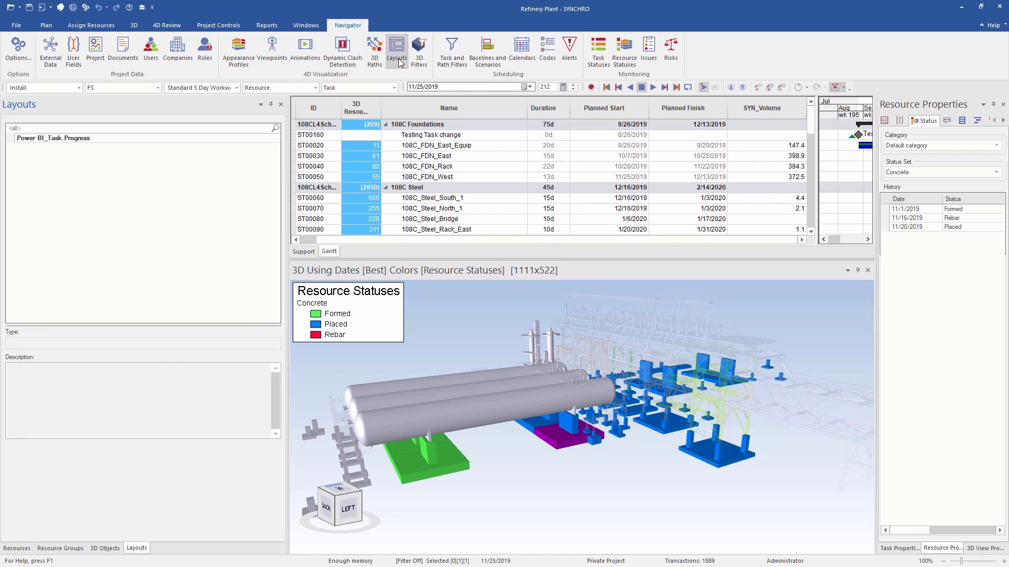
pyautogui.rightClick(166, 160)
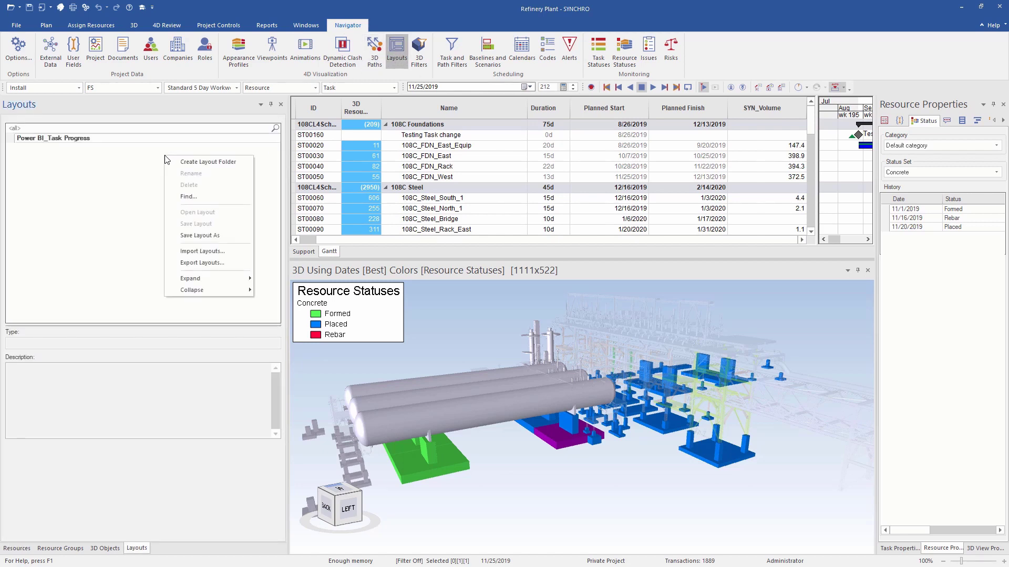
pyautogui.click(210, 235)
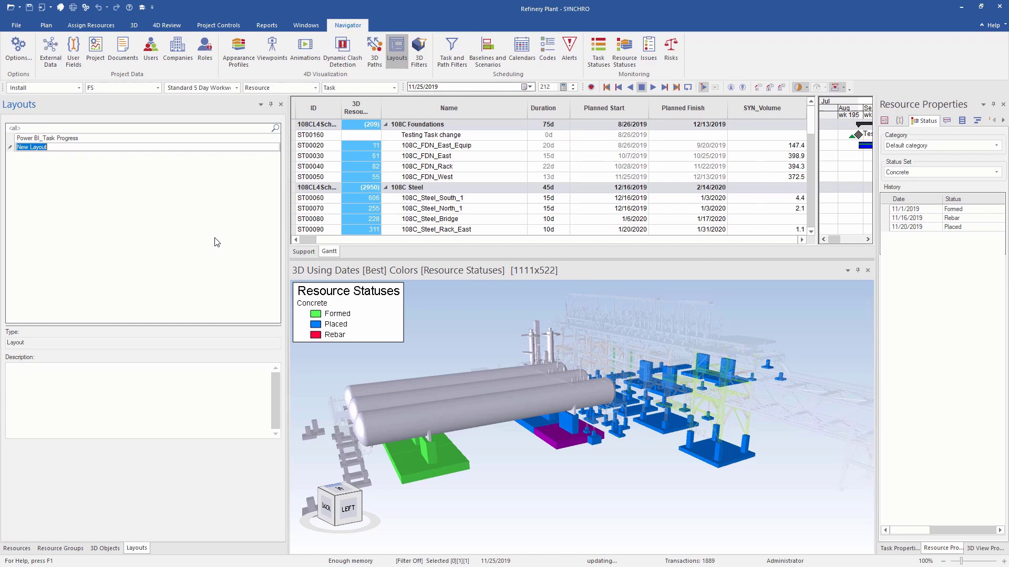
pyautogui.press('BackSpace')
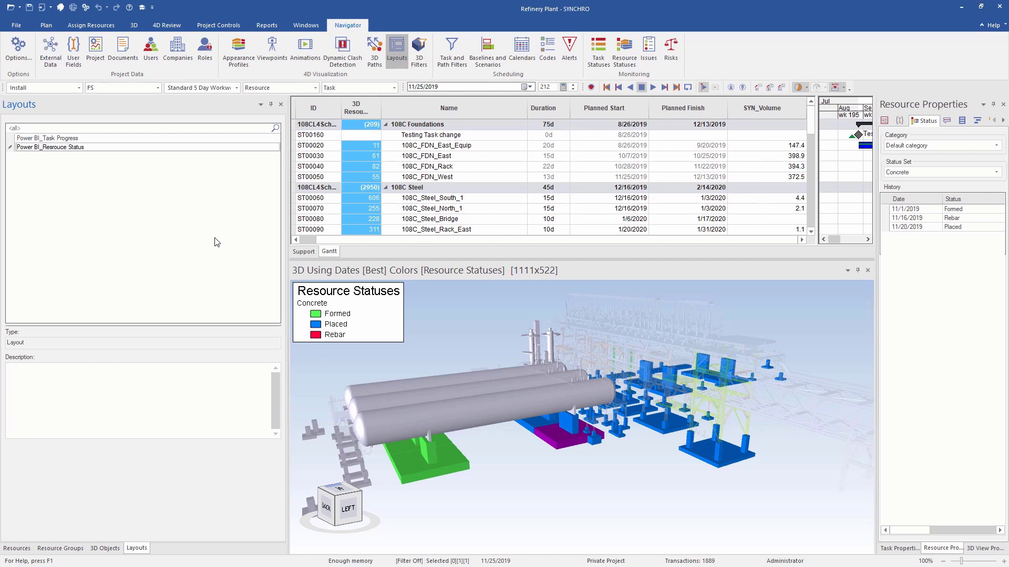
pyautogui.click(227, 290)
pyautogui.click(77, 149)
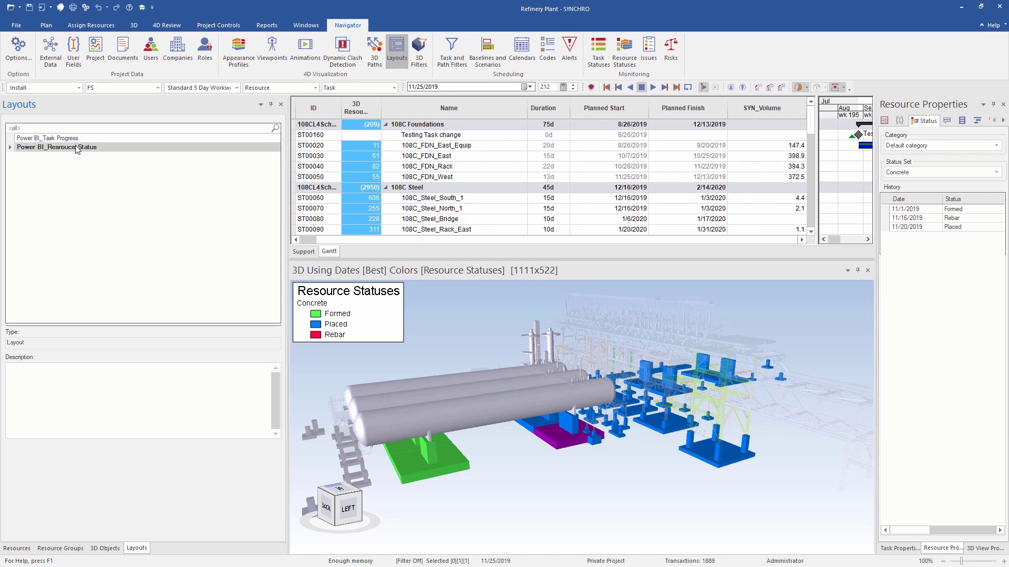
pyautogui.rightClick(77, 149)
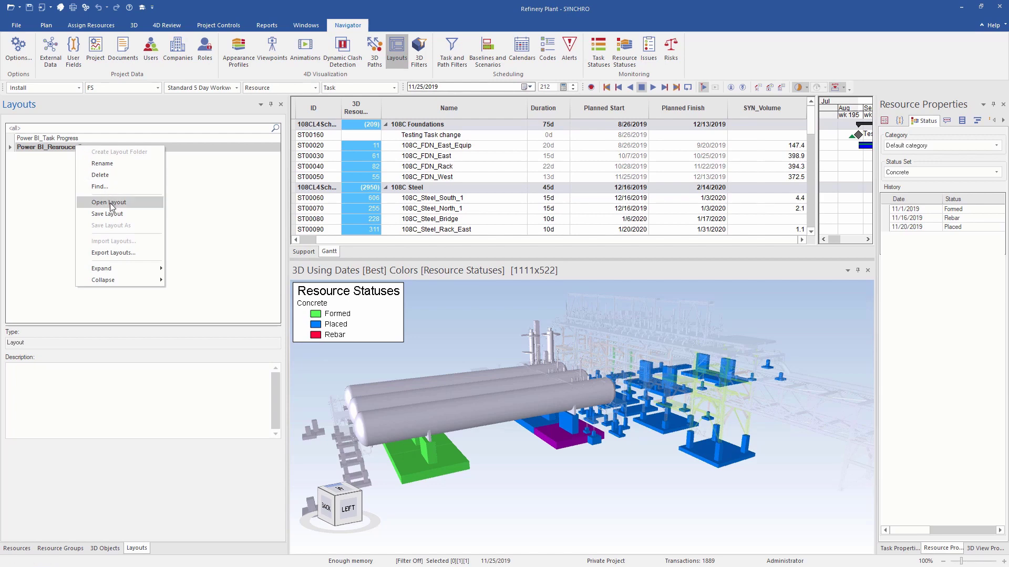
pyautogui.click(531, 438)
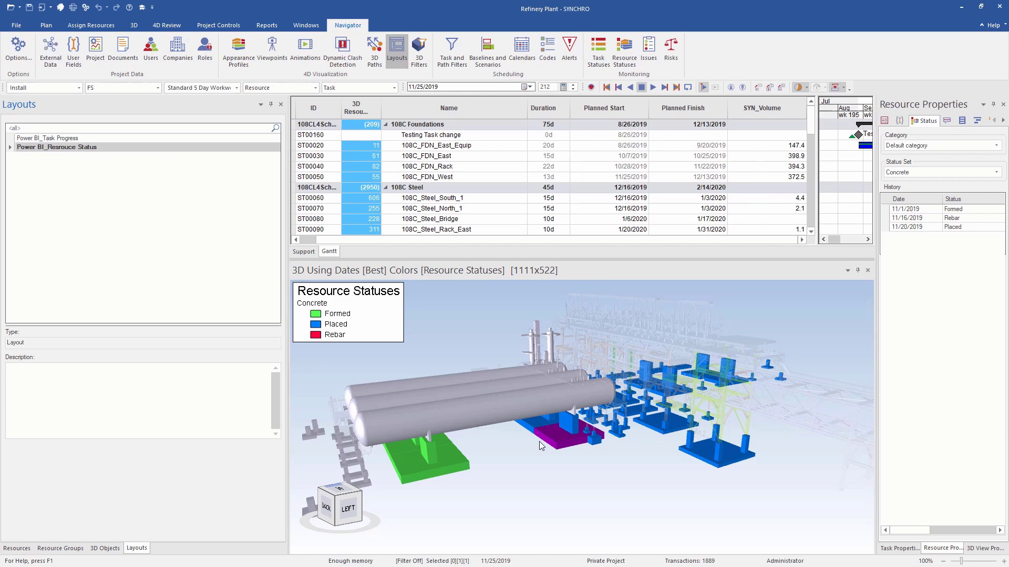
# Step: Export to Excel as Refinery Plant in Module 6 and open the resulting workbook
pyautogui.click(16, 25)
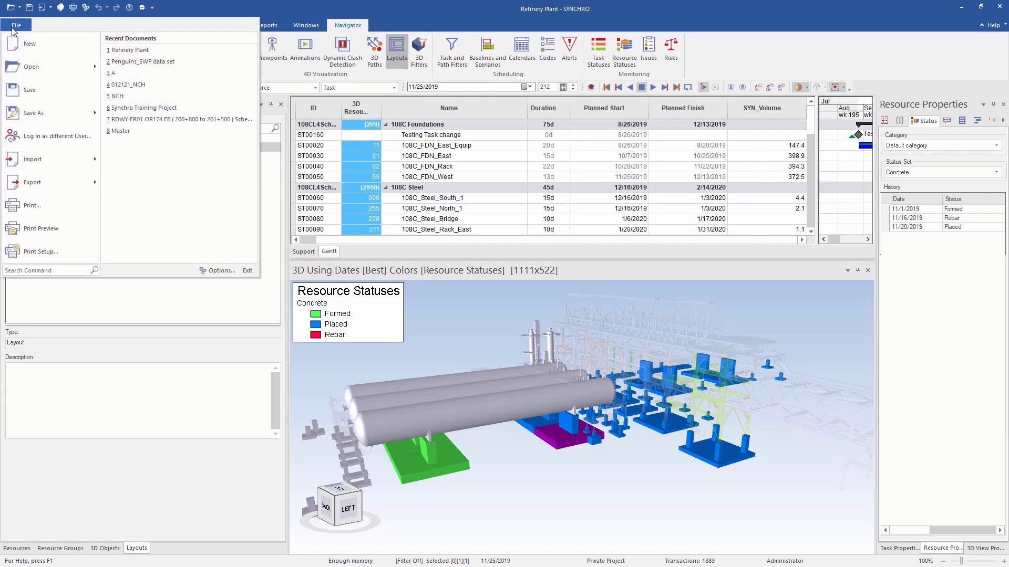
pyautogui.moveTo(75, 180)
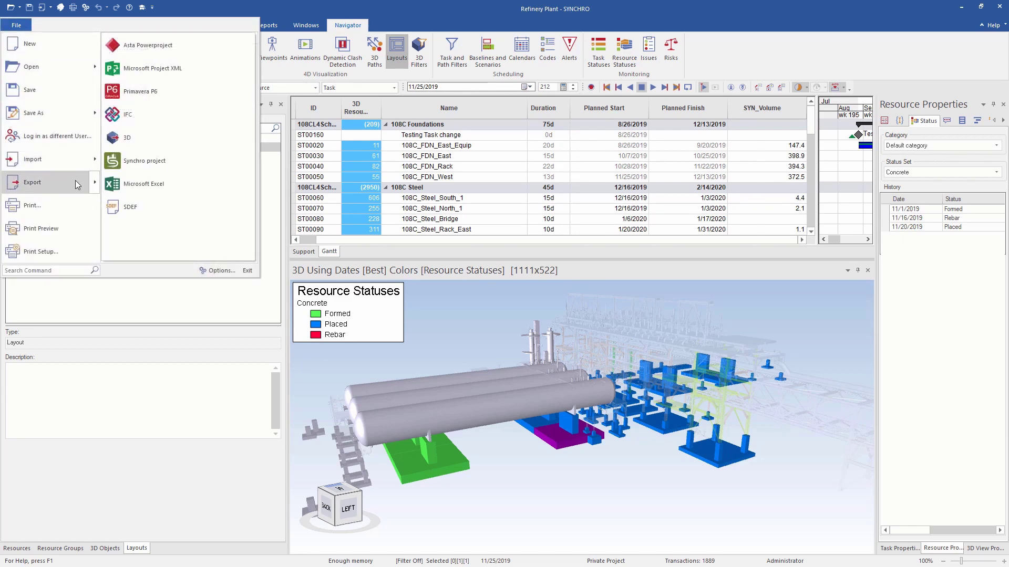
pyautogui.click(159, 186)
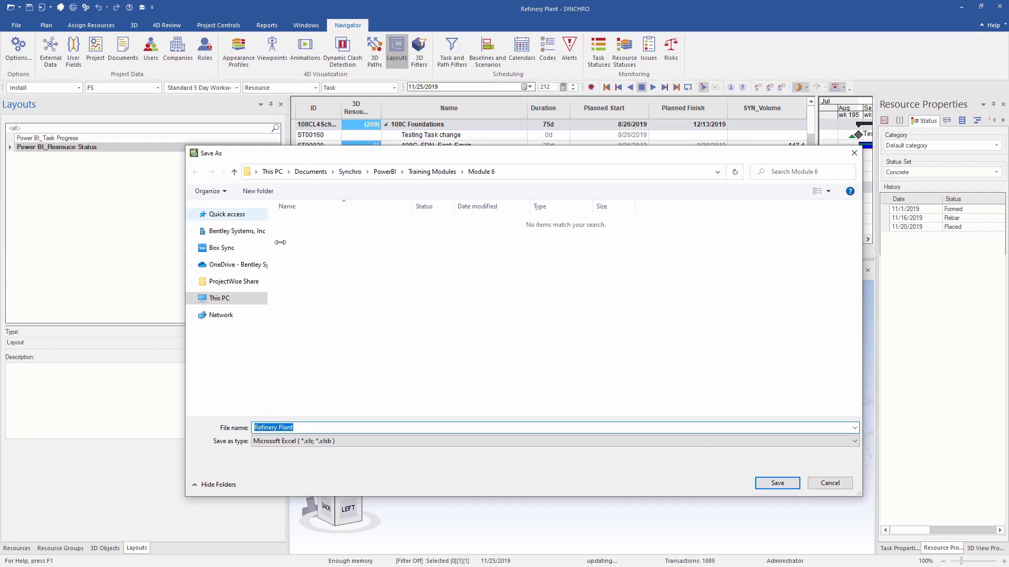
pyautogui.click(787, 484)
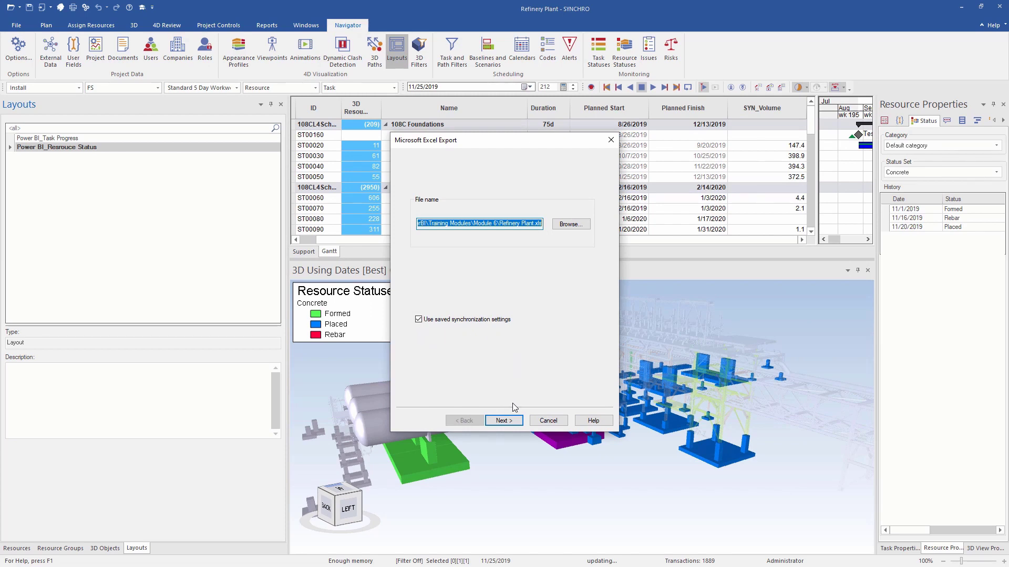
pyautogui.click(510, 423)
pyautogui.click(503, 421)
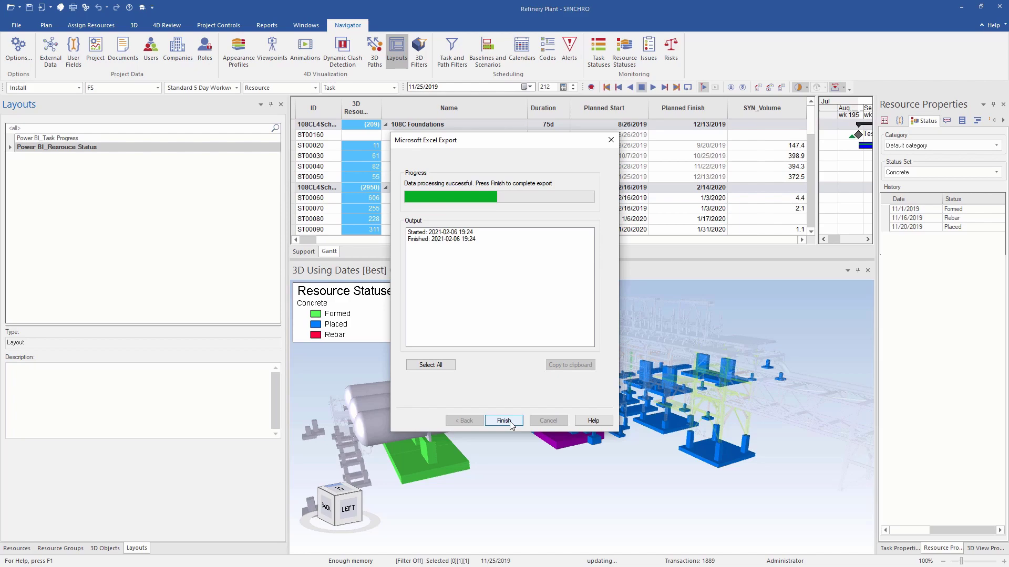
pyautogui.click(503, 421)
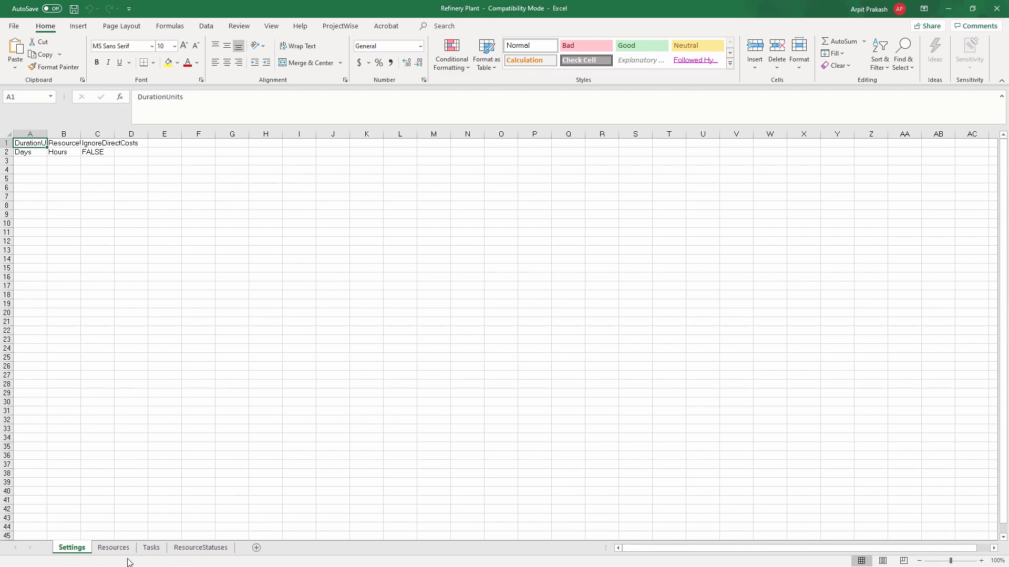
# Step: Step through the Resources, Tasks and ResourceStatuses sheets, ending on the status dates
pyautogui.click(112, 548)
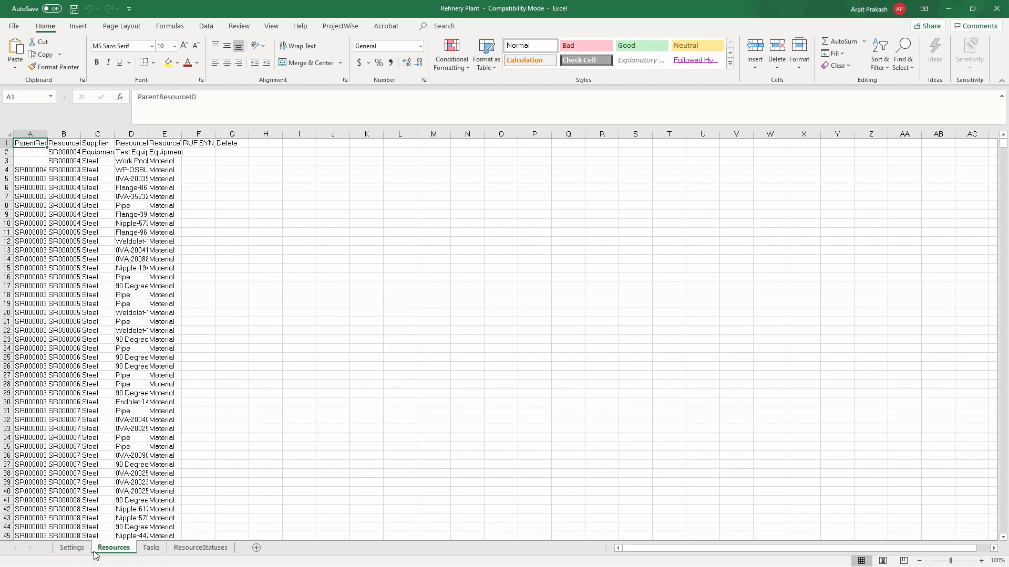
pyautogui.click(151, 548)
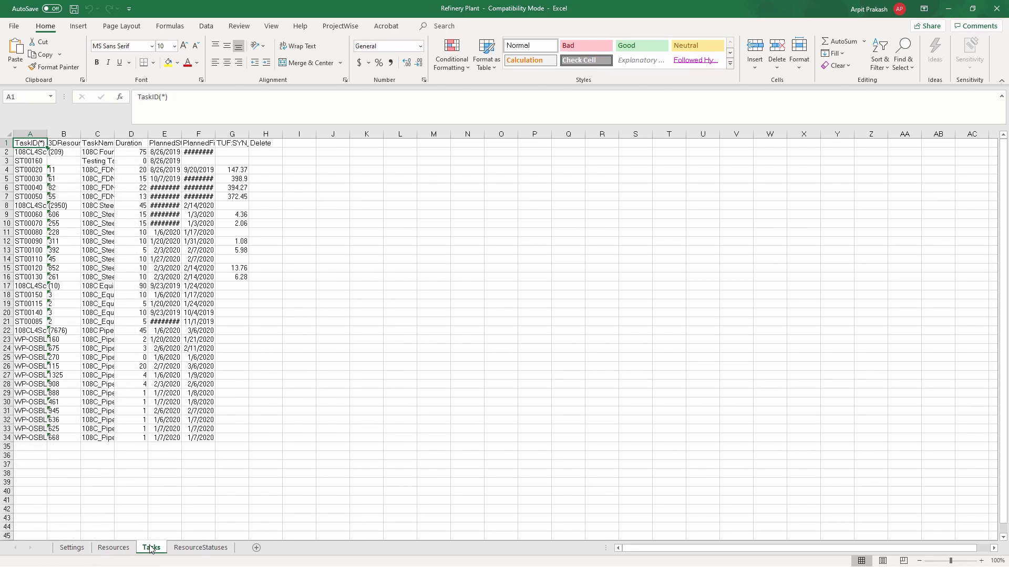
pyautogui.click(185, 548)
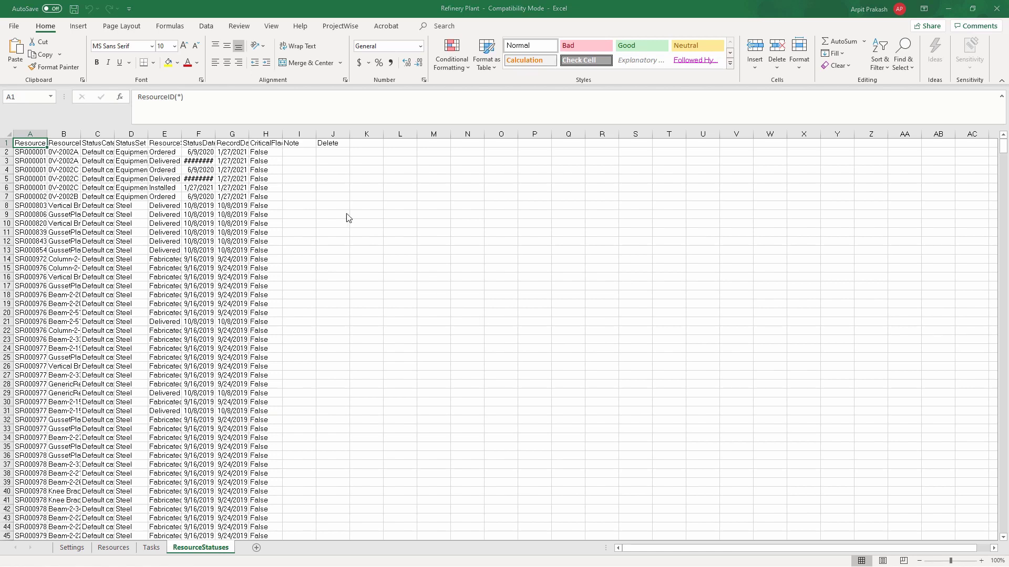
# Step: Copy the Refinery Plant workbook's path from File > Info
pyautogui.click(13, 28)
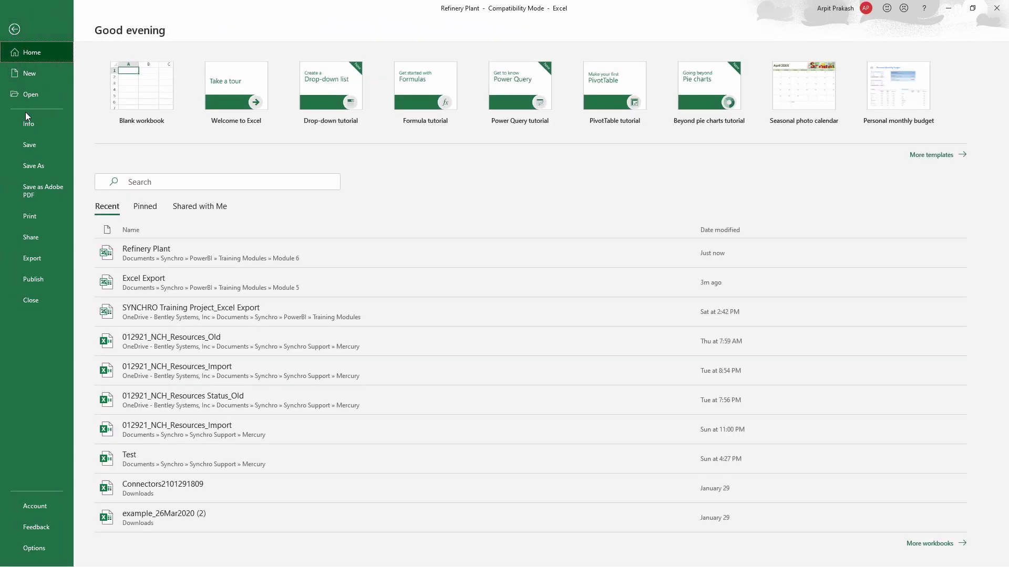
pyautogui.click(25, 118)
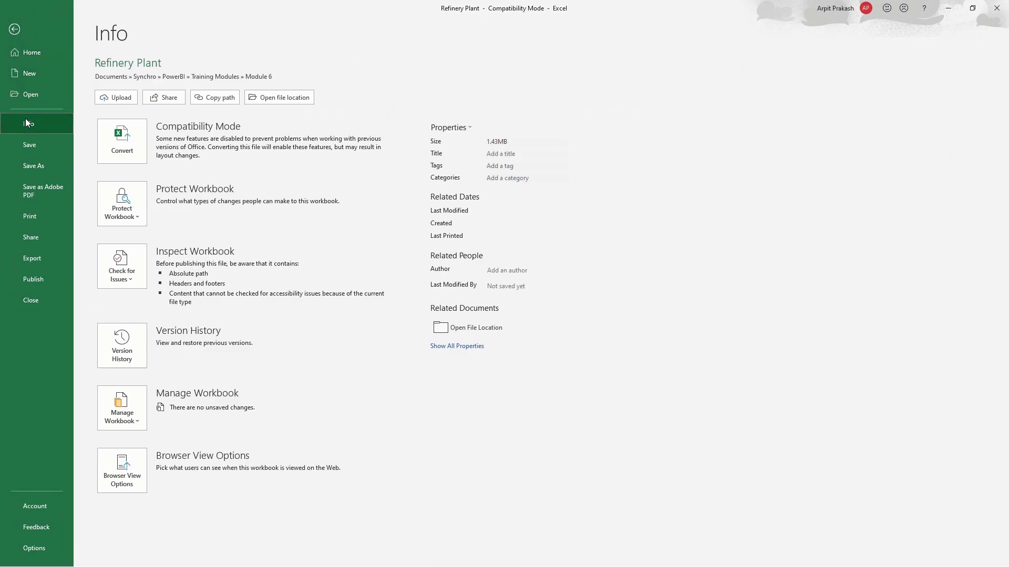
pyautogui.click(208, 102)
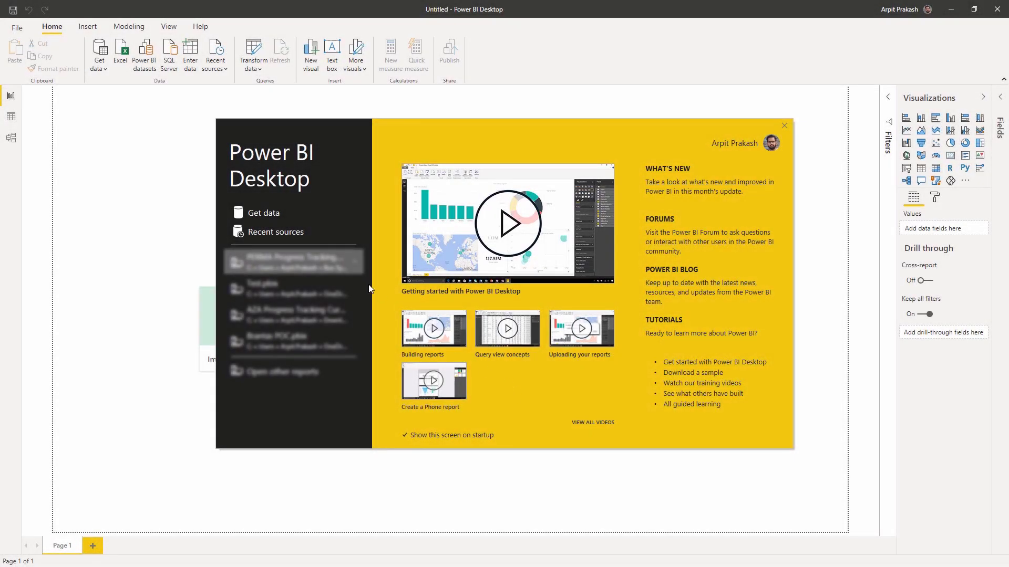
# Step: Choose the Web connector from Get data's Other category
pyautogui.click(268, 213)
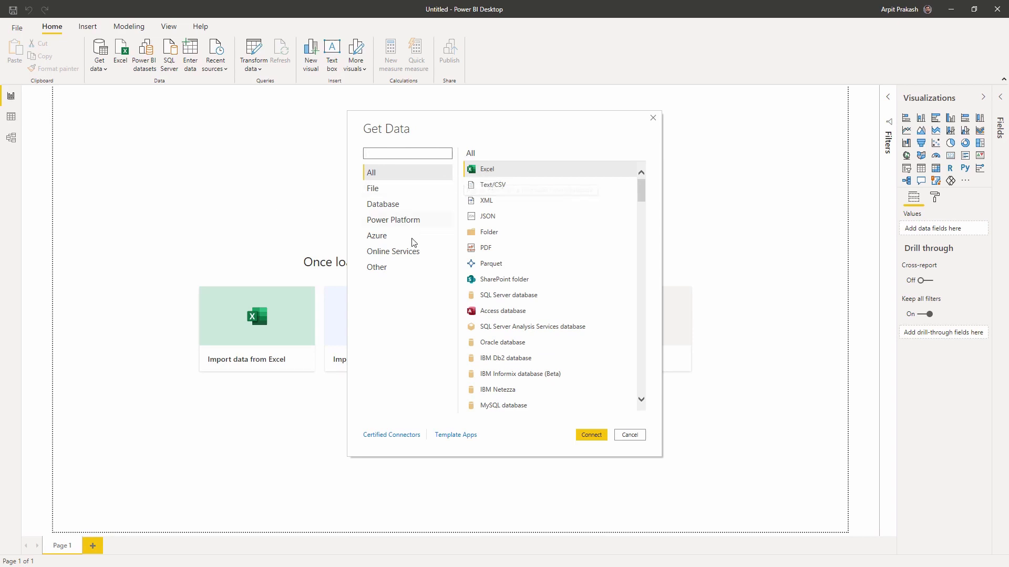
pyautogui.click(385, 268)
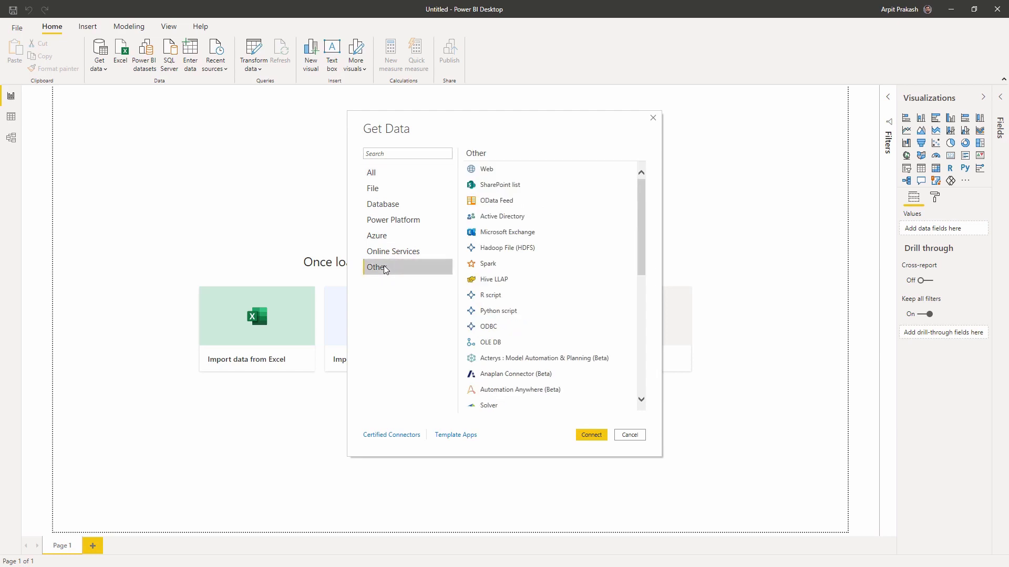
pyautogui.click(502, 170)
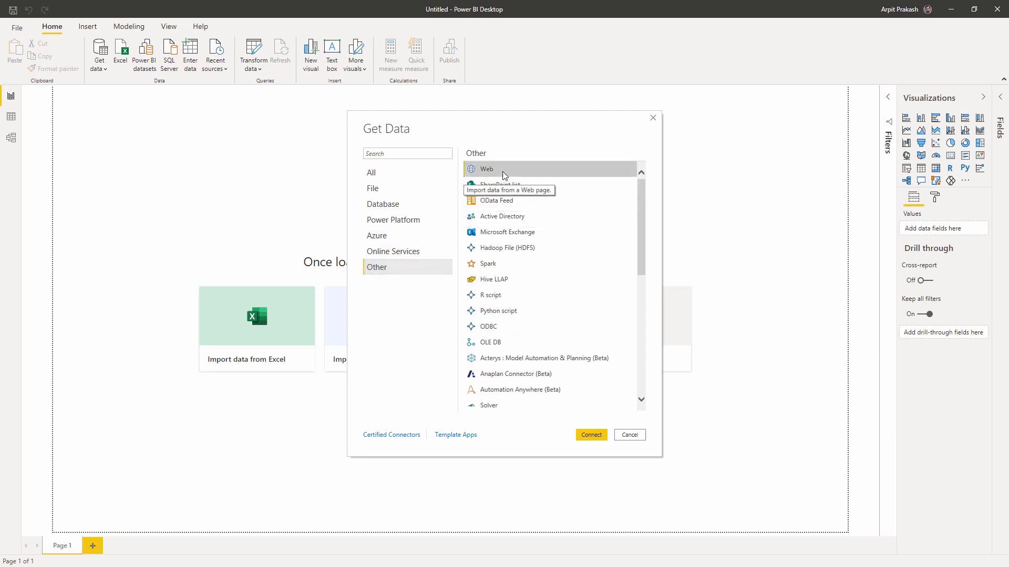
pyautogui.click(577, 436)
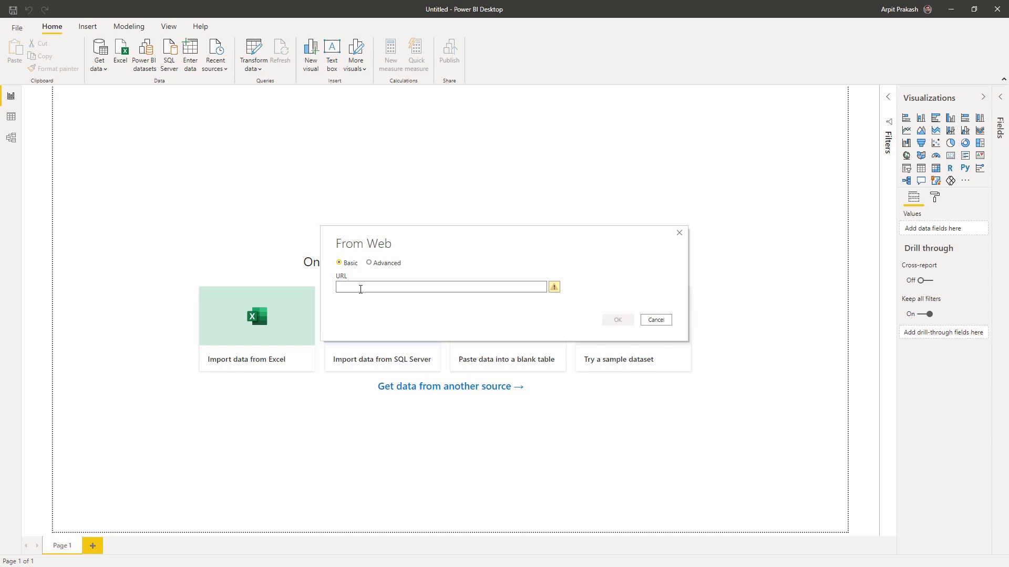
# Step: Use the pasted workbook path, with ?web=1 removed, as the web URL
pyautogui.hotkey('ctrl', 'v')
pyautogui.moveTo(525, 288); pyautogui.dragTo(540, 288)
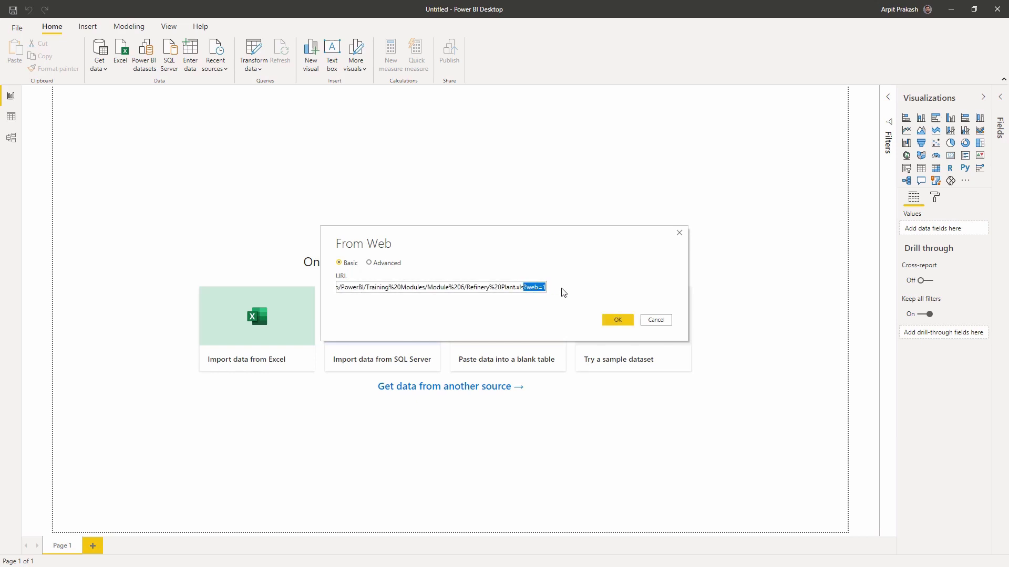
pyautogui.press('BackSpace')
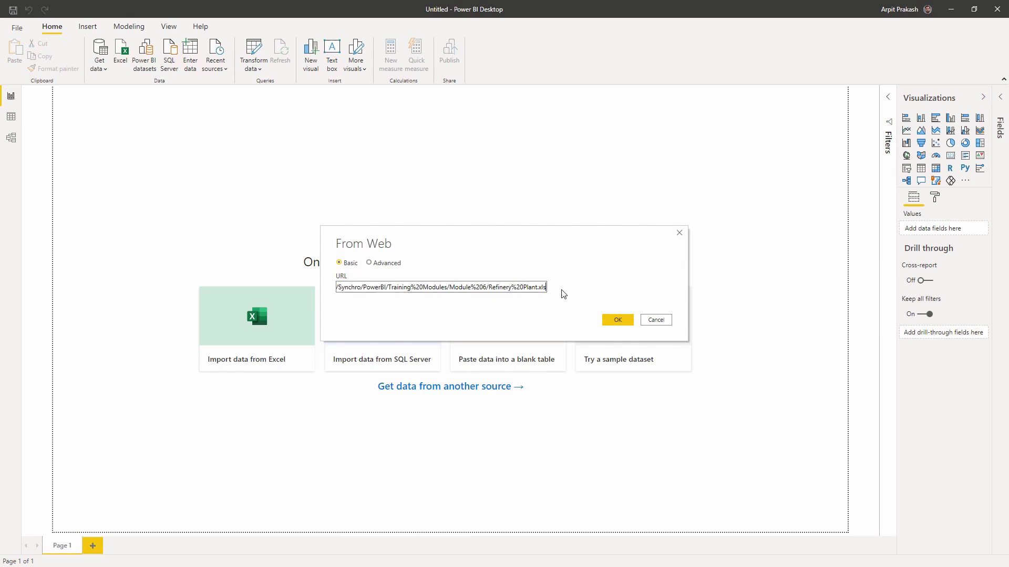
pyautogui.click(610, 321)
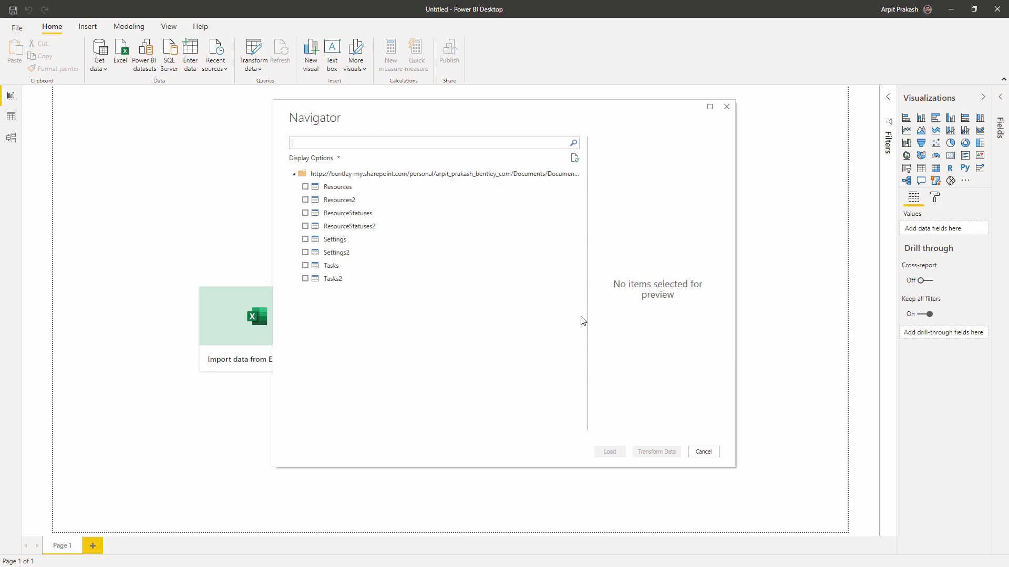
# Step: Check ResourceStatuses, Resources and Tasks in the Navigator and load them
pyautogui.click(305, 213)
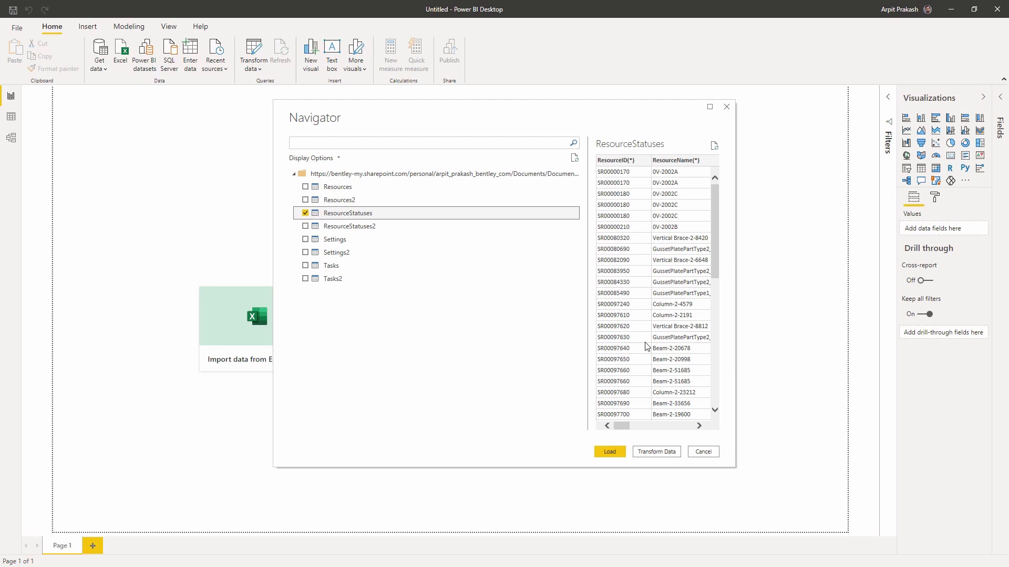
pyautogui.moveTo(586, 346); pyautogui.dragTo(409, 342)
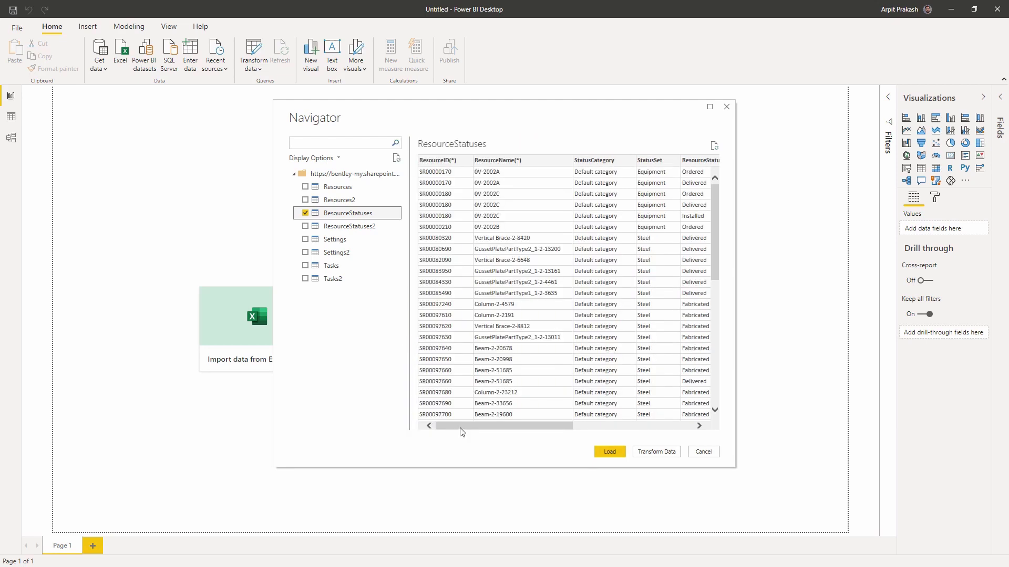
pyautogui.moveTo(461, 432); pyautogui.dragTo(585, 432)
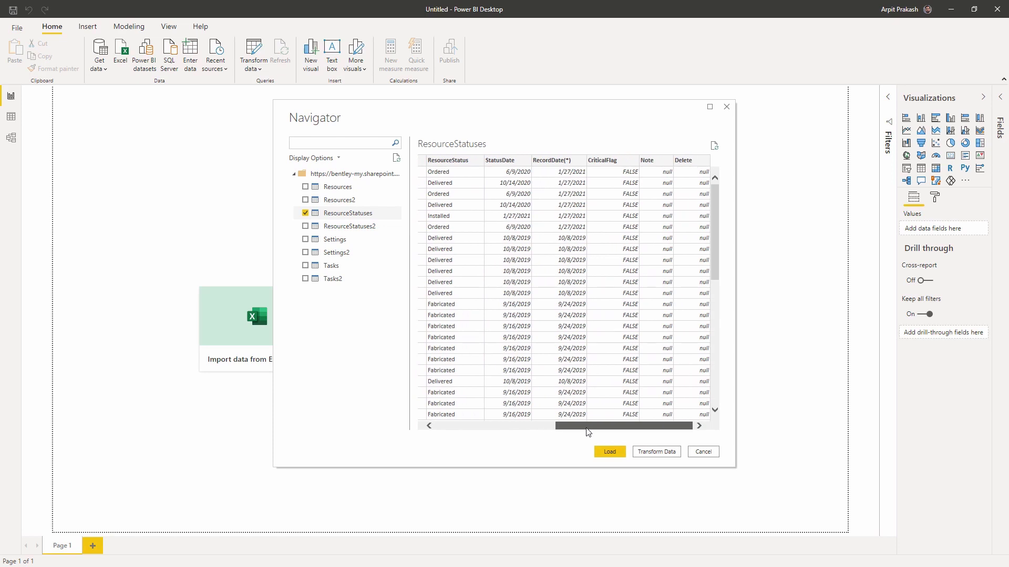
pyautogui.click(304, 187)
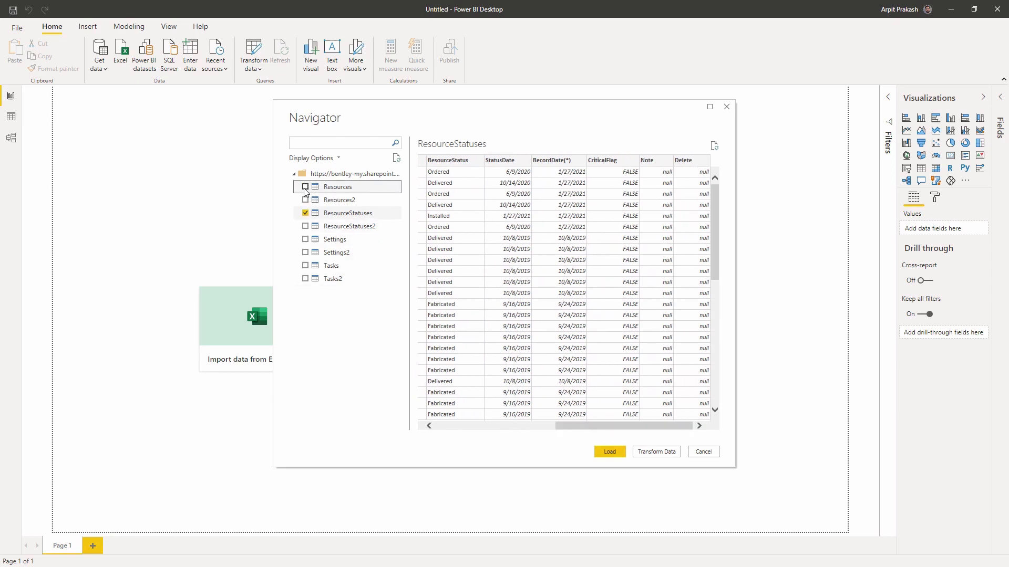
pyautogui.click(305, 266)
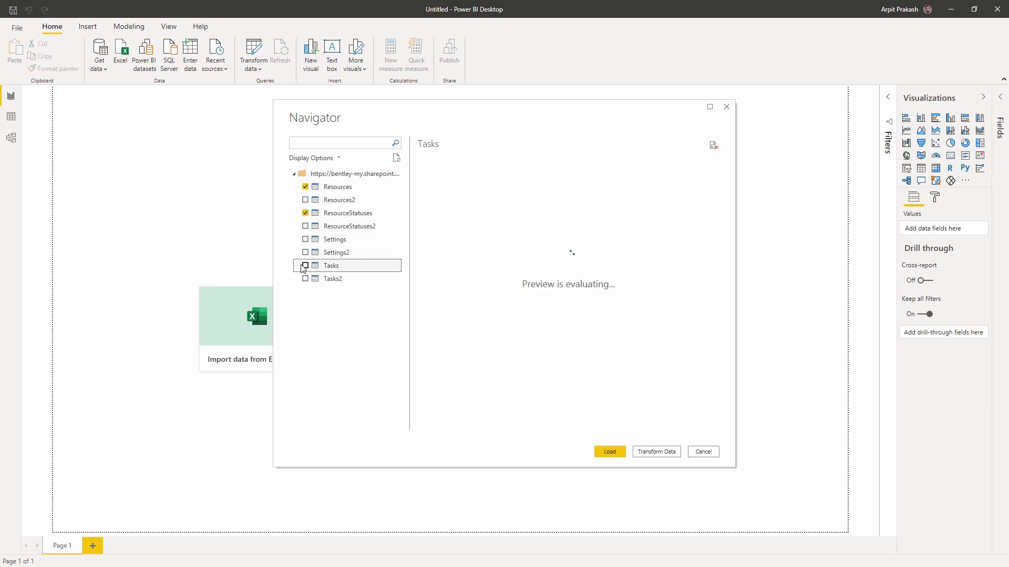
pyautogui.click(609, 452)
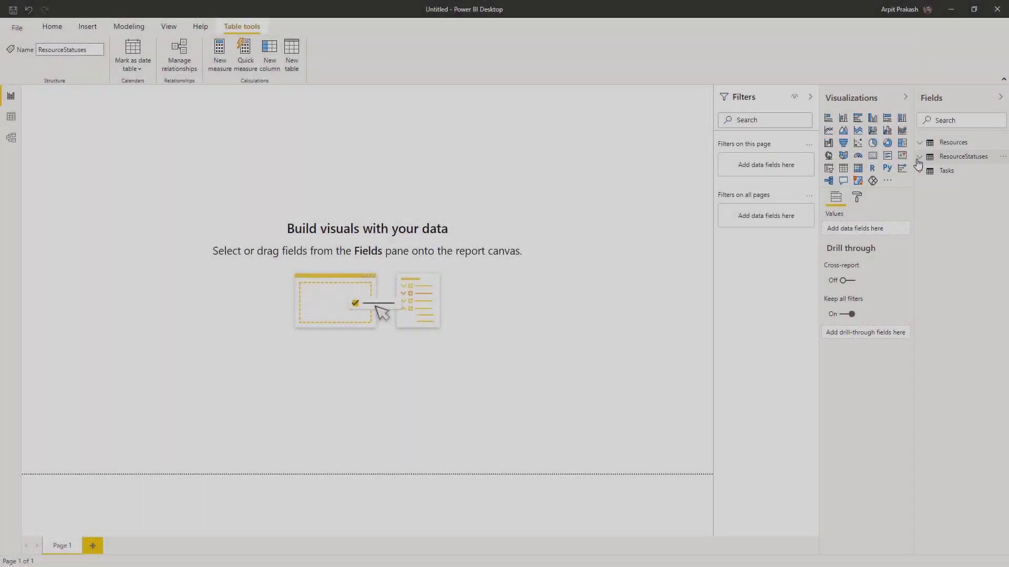
# Step: Build an enlarged table of ResourceID(*) and StatusDate, showing StatusDate as a plain date
pyautogui.click(919, 157)
pyautogui.click(935, 222)
pyautogui.click(934, 254)
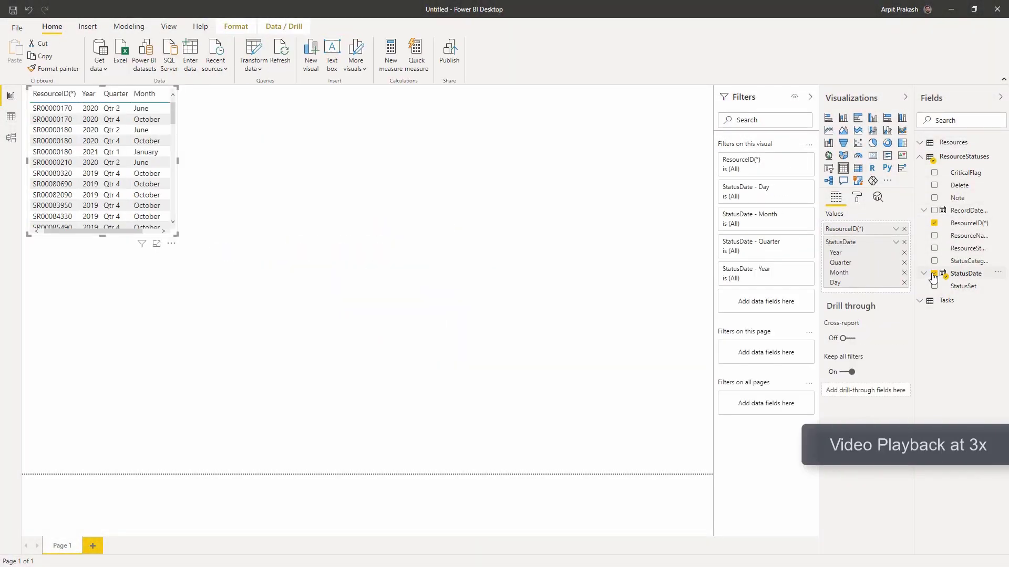
pyautogui.click(896, 242)
pyautogui.click(924, 309)
pyautogui.moveTo(177, 235); pyautogui.dragTo(261, 428)
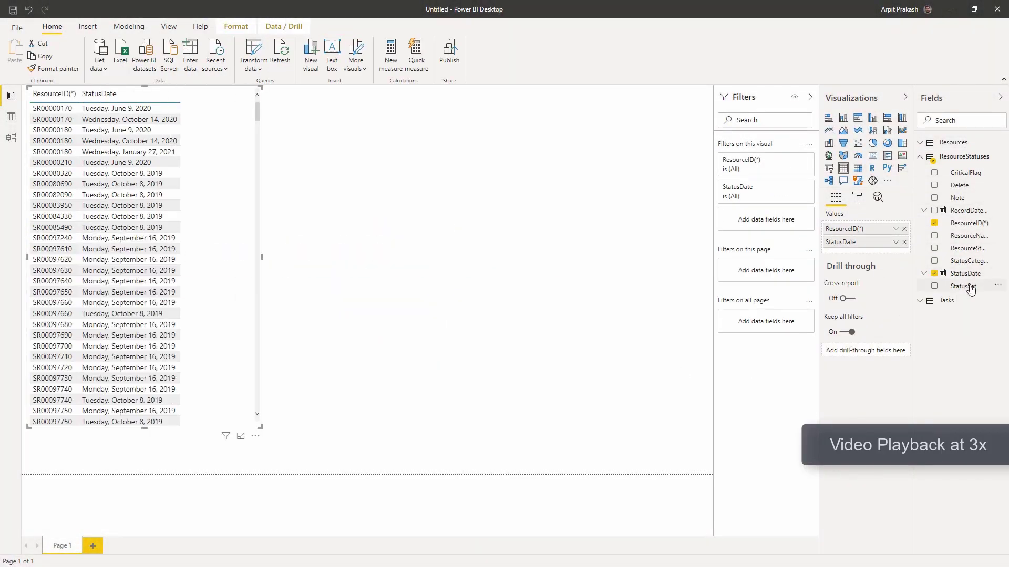
# Step: Add a compact StatusSet/ResourceStatus table and cross-filter the report to Concrete Placed
pyautogui.moveTo(962, 286); pyautogui.dragTo(477, 157)
pyautogui.moveTo(961, 248); pyautogui.dragTo(476, 231)
pyautogui.moveTo(594, 158); pyautogui.dragTo(477, 158)
pyautogui.click(429, 120)
pyautogui.click(418, 108)
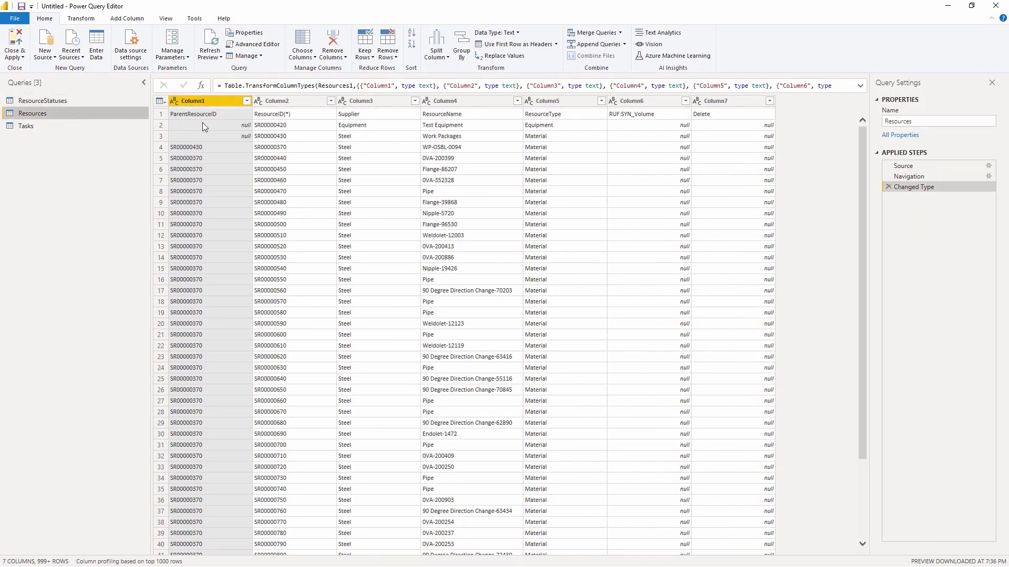
# Step: Promote the first row to headers, retype RUF:SYN_Volume as Decimal Number, and Close & Apply
pyautogui.click(81, 18)
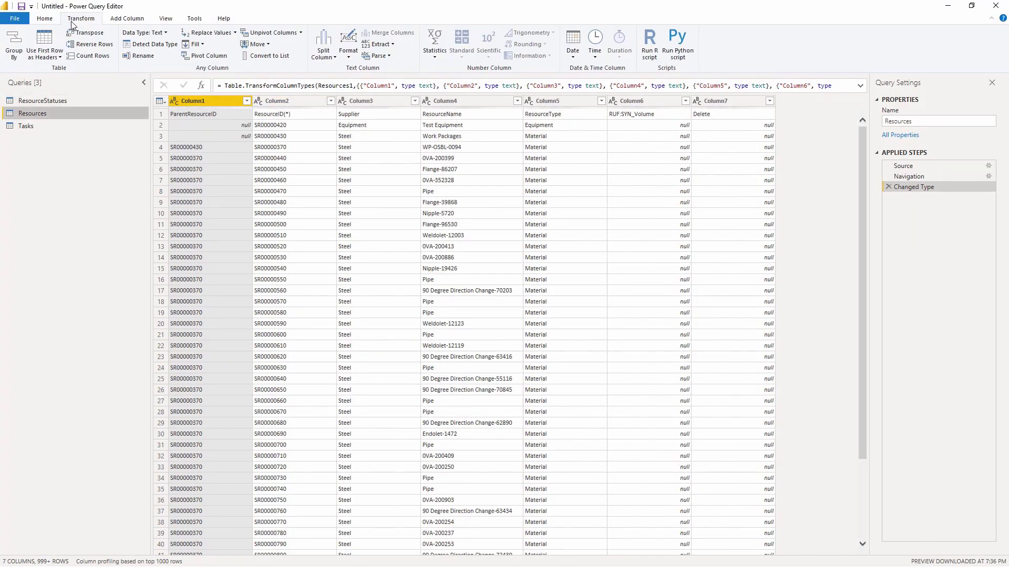
pyautogui.click(45, 47)
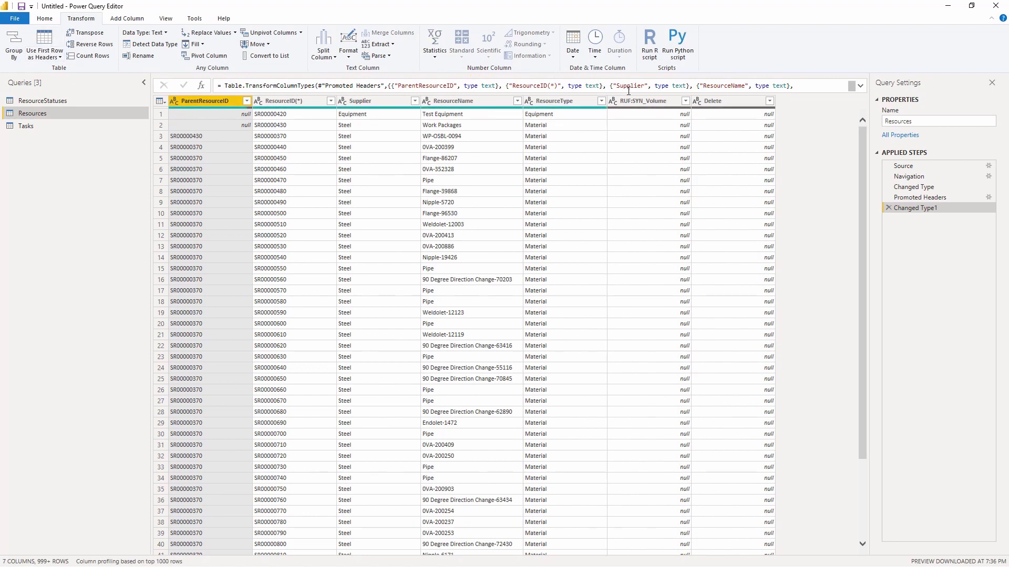
pyautogui.click(677, 103)
pyautogui.click(144, 32)
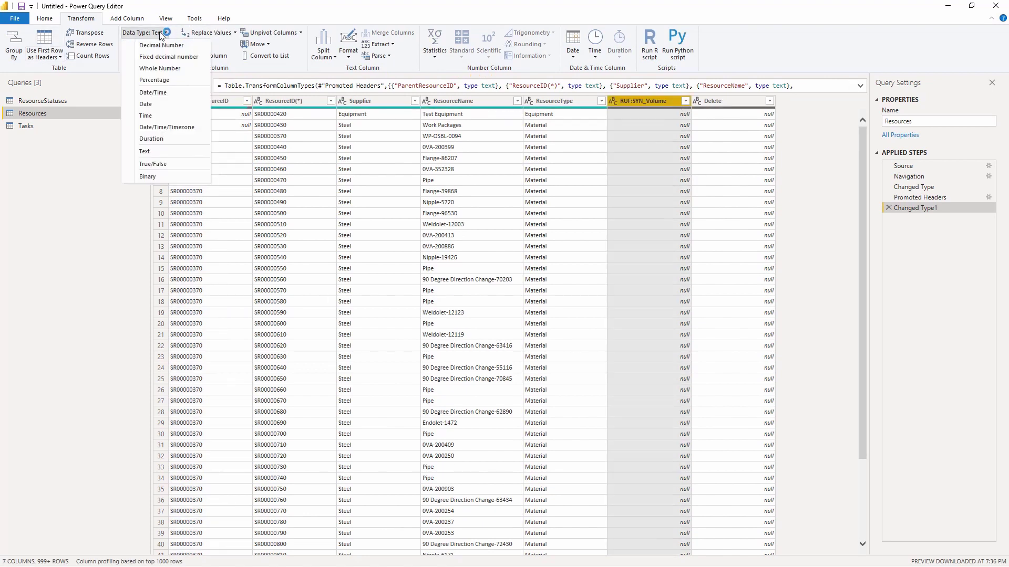
pyautogui.click(163, 58)
pyautogui.click(487, 317)
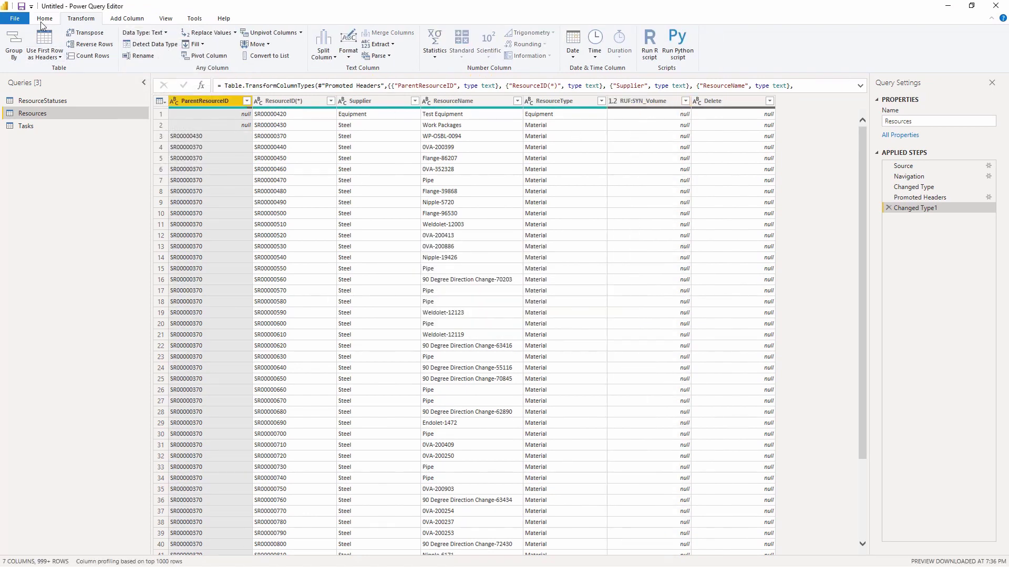
pyautogui.click(44, 19)
pyautogui.click(11, 43)
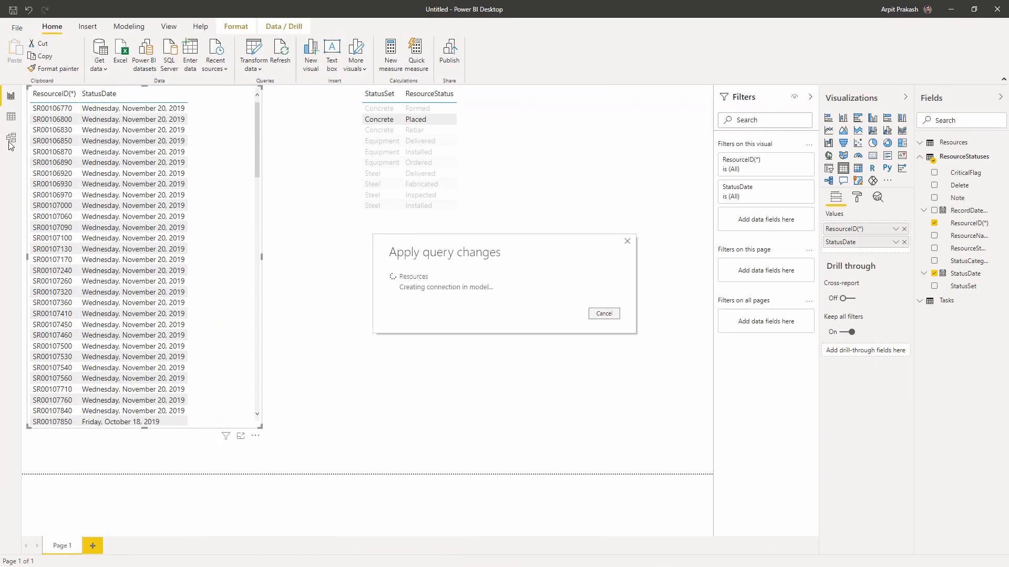
# Step: Add RUF:SYN_Volume and convert the table into a smaller line chart below the status table
pyautogui.click(953, 143)
pyautogui.moveTo(967, 221); pyautogui.dragTo(219, 190)
pyautogui.click(828, 130)
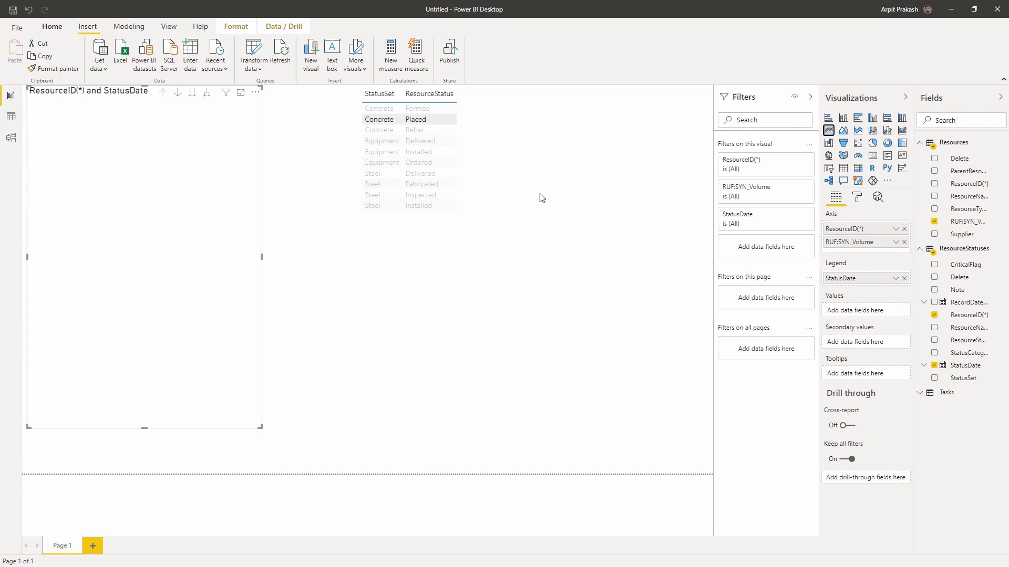
pyautogui.moveTo(261, 427); pyautogui.dragTo(458, 430)
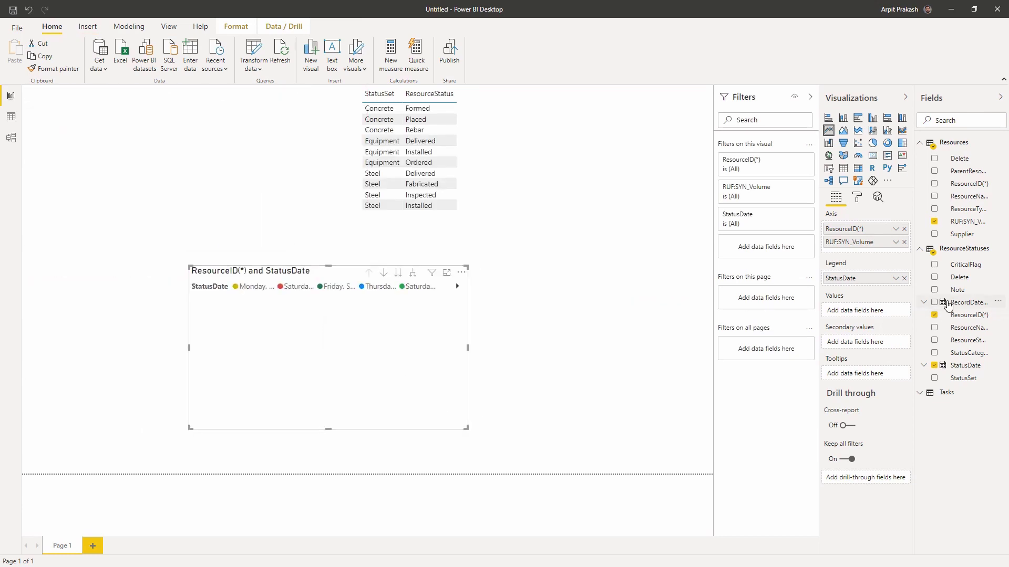
pyautogui.moveTo(862, 242); pyautogui.dragTo(862, 313)
# Step: Replace ResourceID(*) with StatusDate on the line chart's axis
pyautogui.click(904, 229)
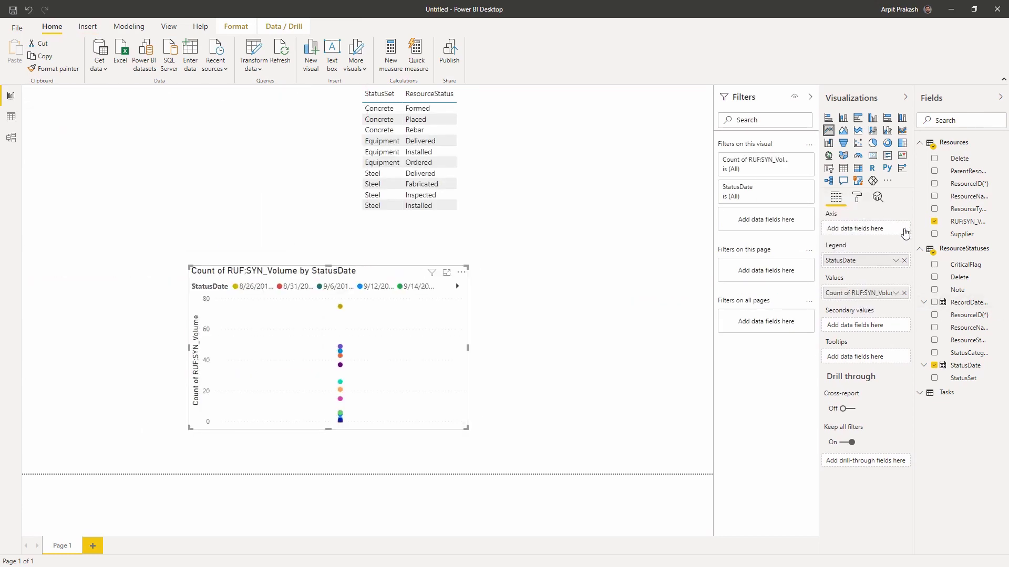
pyautogui.moveTo(879, 267); pyautogui.dragTo(864, 229)
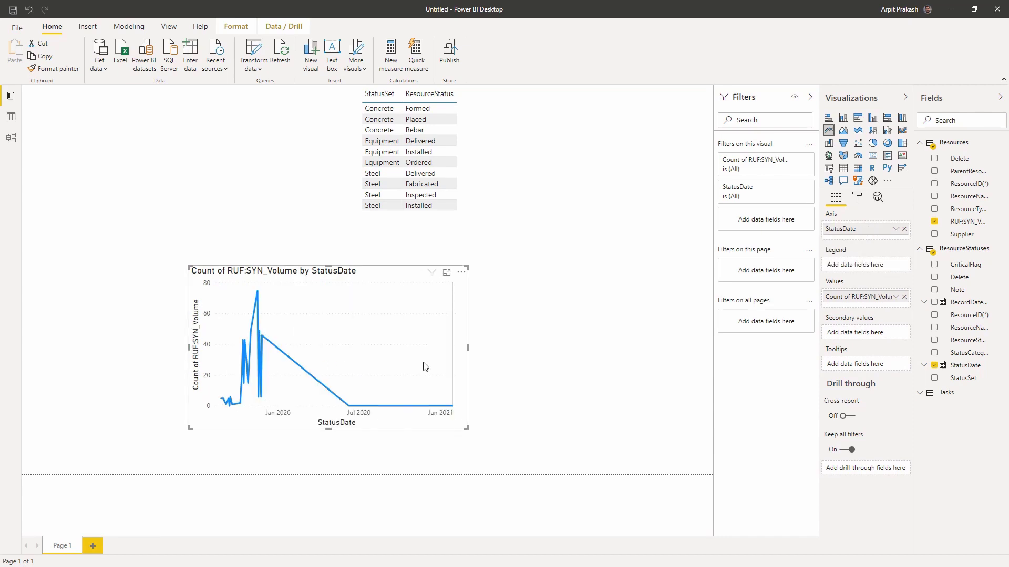
pyautogui.click(11, 138)
# Step: Set the Resources–ResourceStatuses relationship's cross filter direction to Both
pyautogui.doubleClick(259, 201)
pyautogui.click(589, 367)
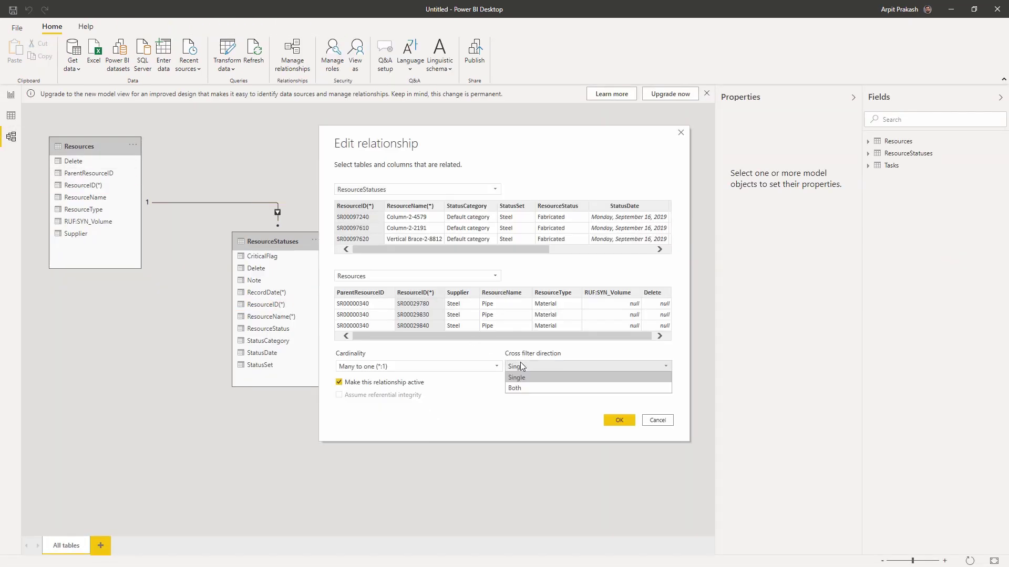
pyautogui.click(578, 389)
pyautogui.click(619, 420)
pyautogui.click(11, 95)
# Step: Create the Cumulative Concrete Placed measure in Resources and chart it instead of the volume count
pyautogui.click(953, 142)
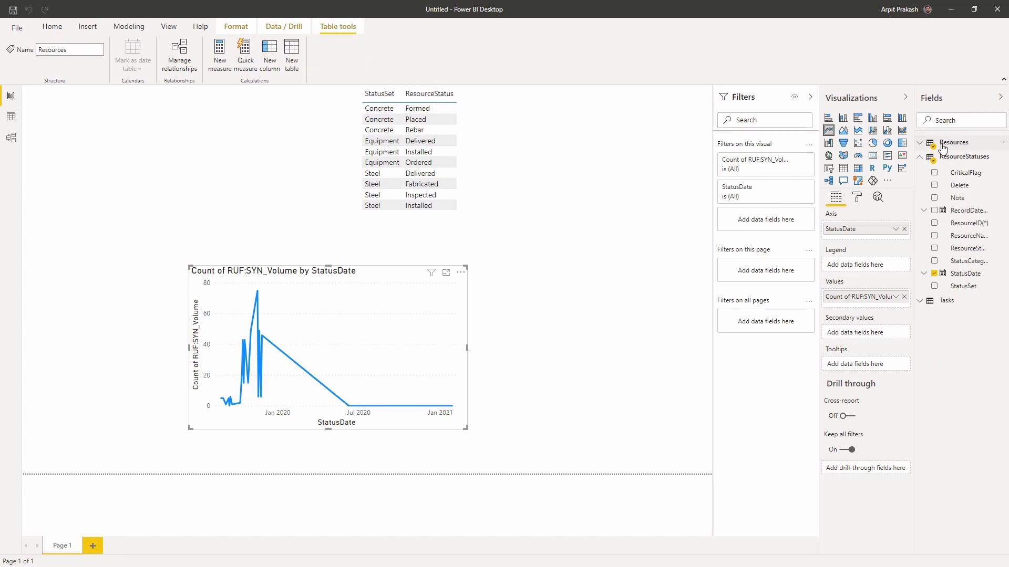
pyautogui.click(220, 55)
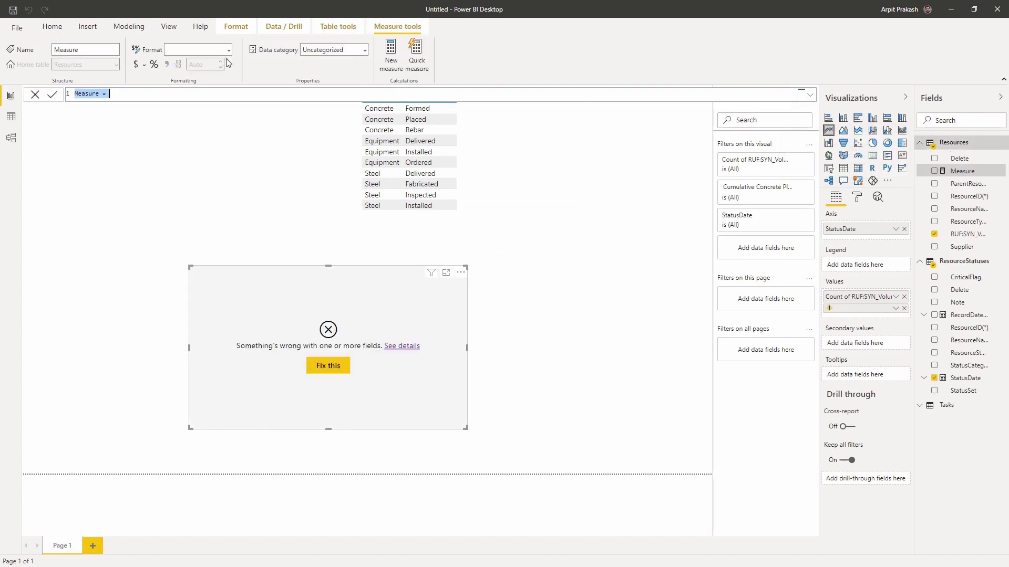
pyautogui.write('Cumulative Concrete Placed = CALCULATE(SUM(Resources[RUF:SYN_Volume]), FILTER(ALL(ResourceStatuses), ResourceStatuses[StatusDate] <= MAX(ResourceStatuses[StatusDate])), ResourceStatuses[ResourceStatus] ="Placed")')
pyautogui.press('Return')
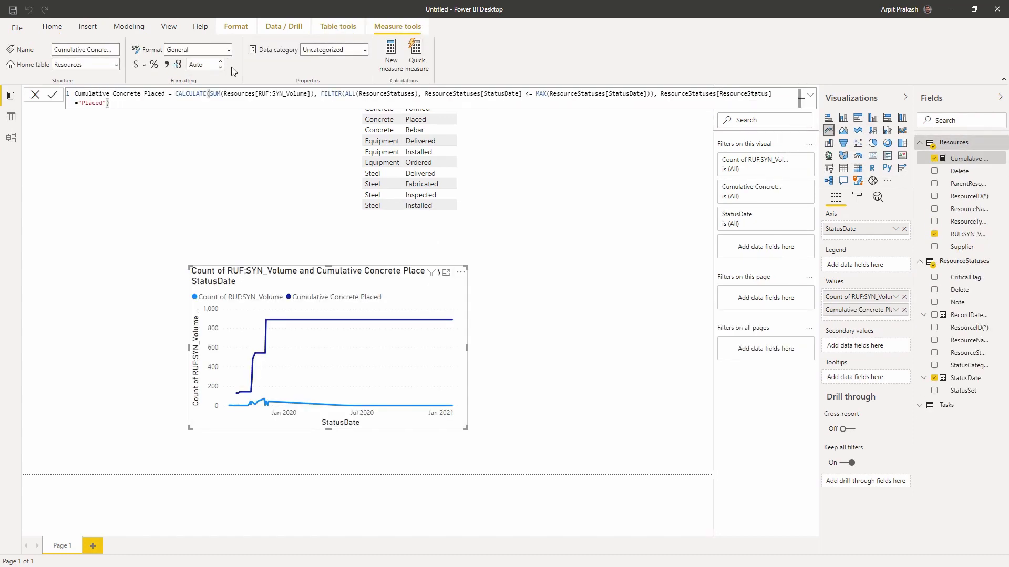
pyautogui.moveTo(465, 267); pyautogui.dragTo(677, 223)
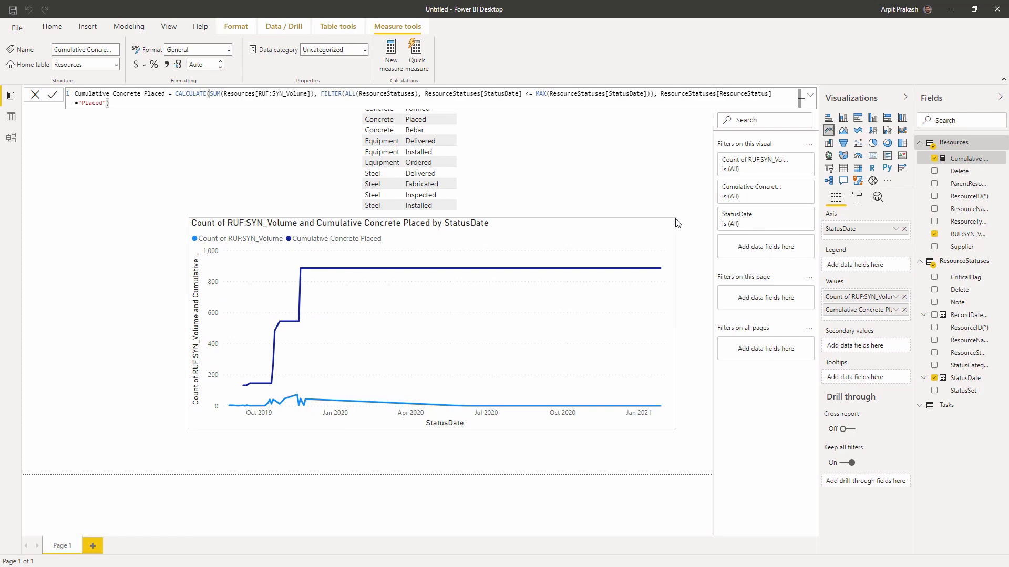
pyautogui.click(903, 297)
# Step: Apply an advanced StatusDate filter keeping only dates before a chosen cutoff date
pyautogui.click(793, 189)
pyautogui.click(766, 222)
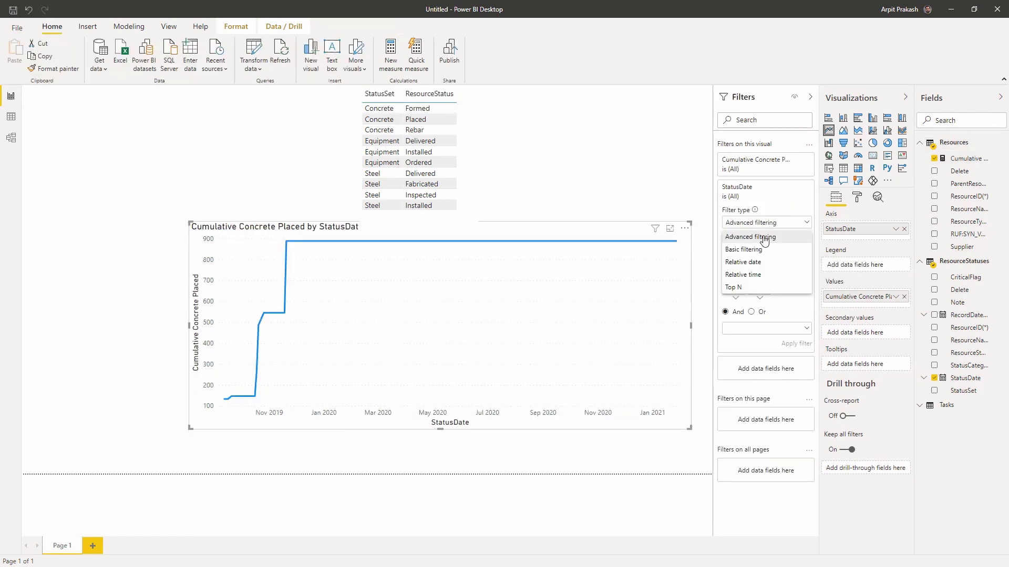
pyautogui.click(766, 236)
pyautogui.click(765, 252)
pyautogui.click(762, 321)
pyautogui.click(757, 266)
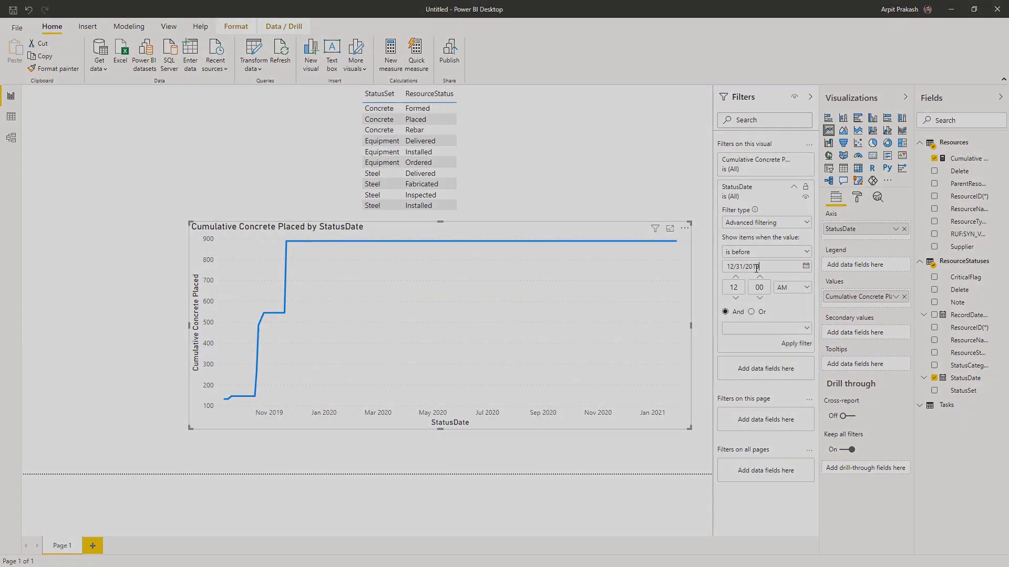